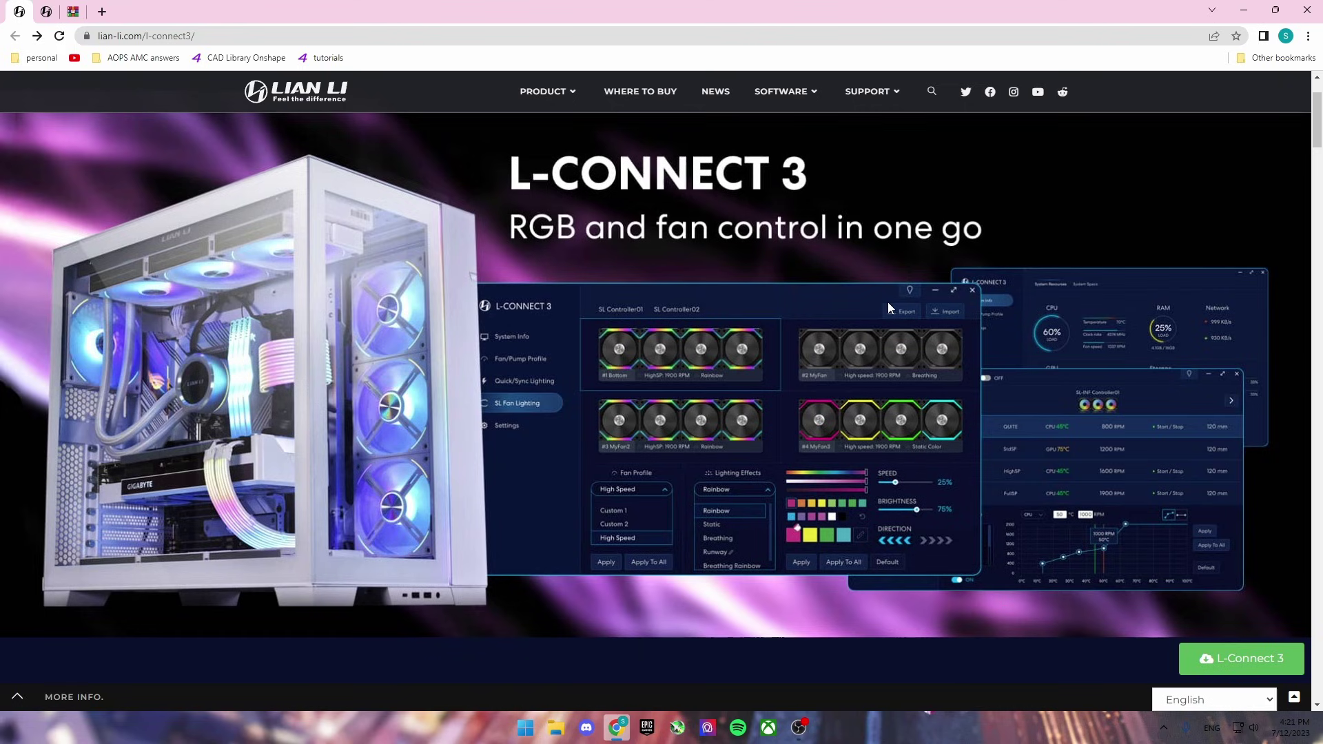
# Step: Open the 'Add or remove programs' settings page from a Start menu search
pyautogui.click(525, 728)
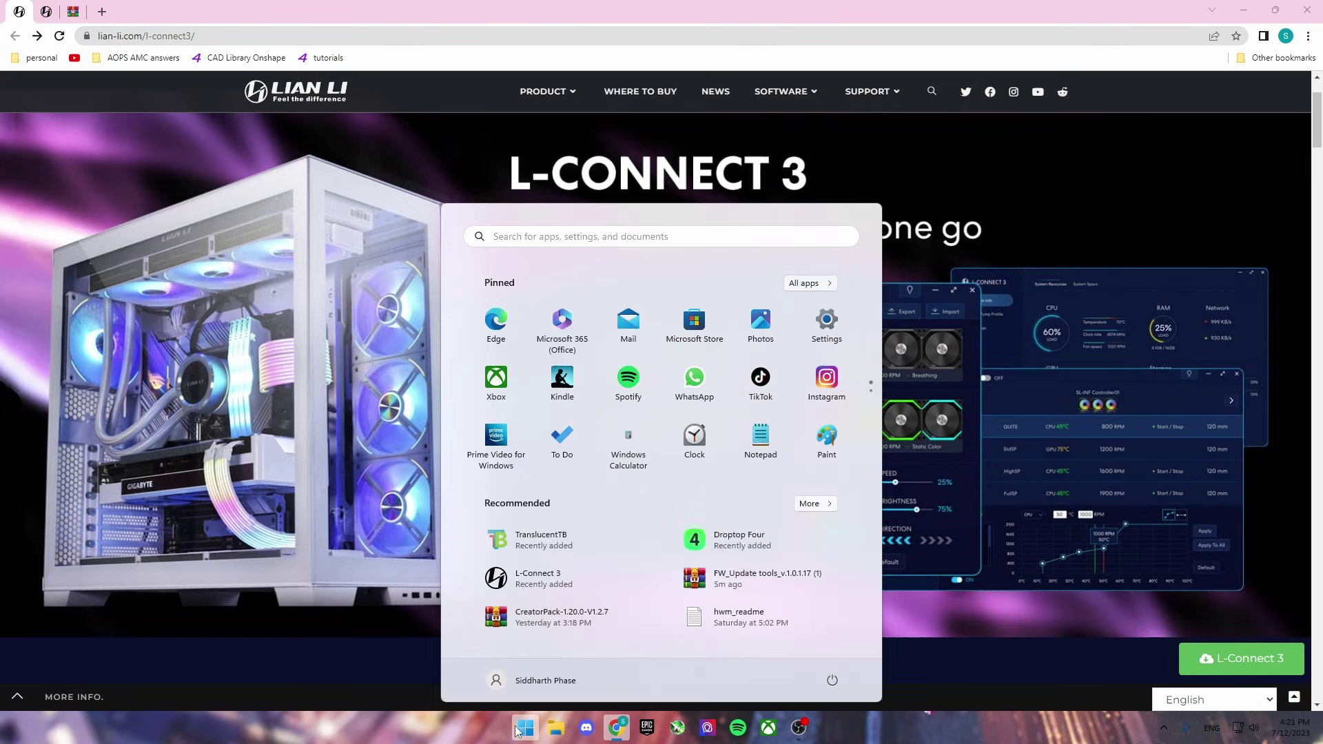
pyautogui.click(578, 238)
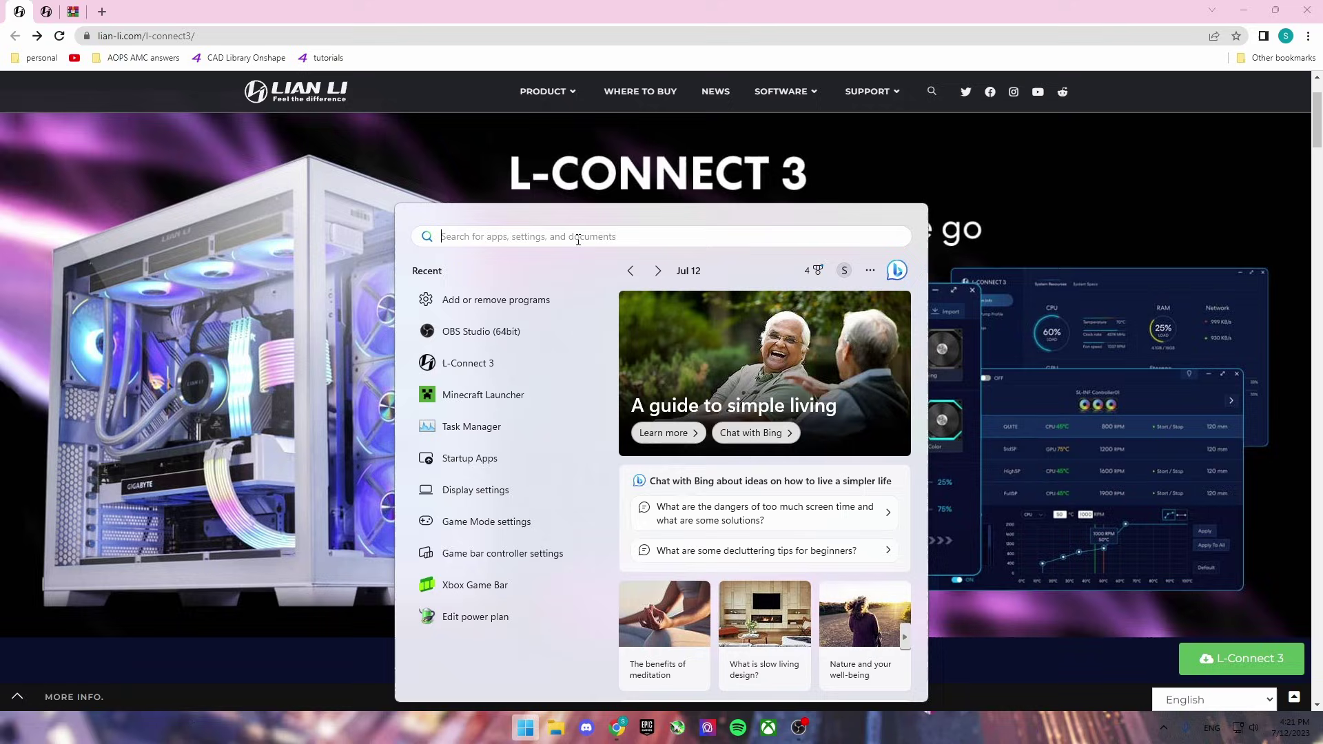
pyautogui.write('add or remo')
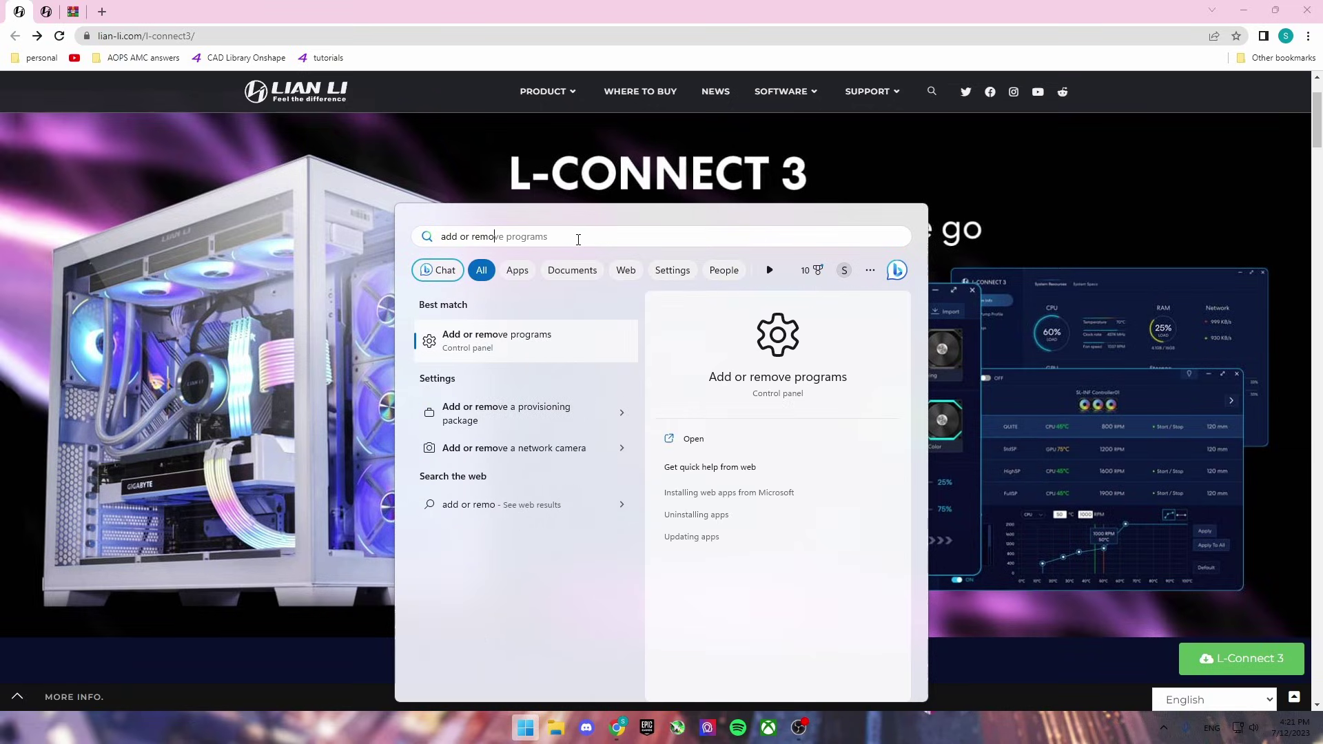
pyautogui.press('Return')
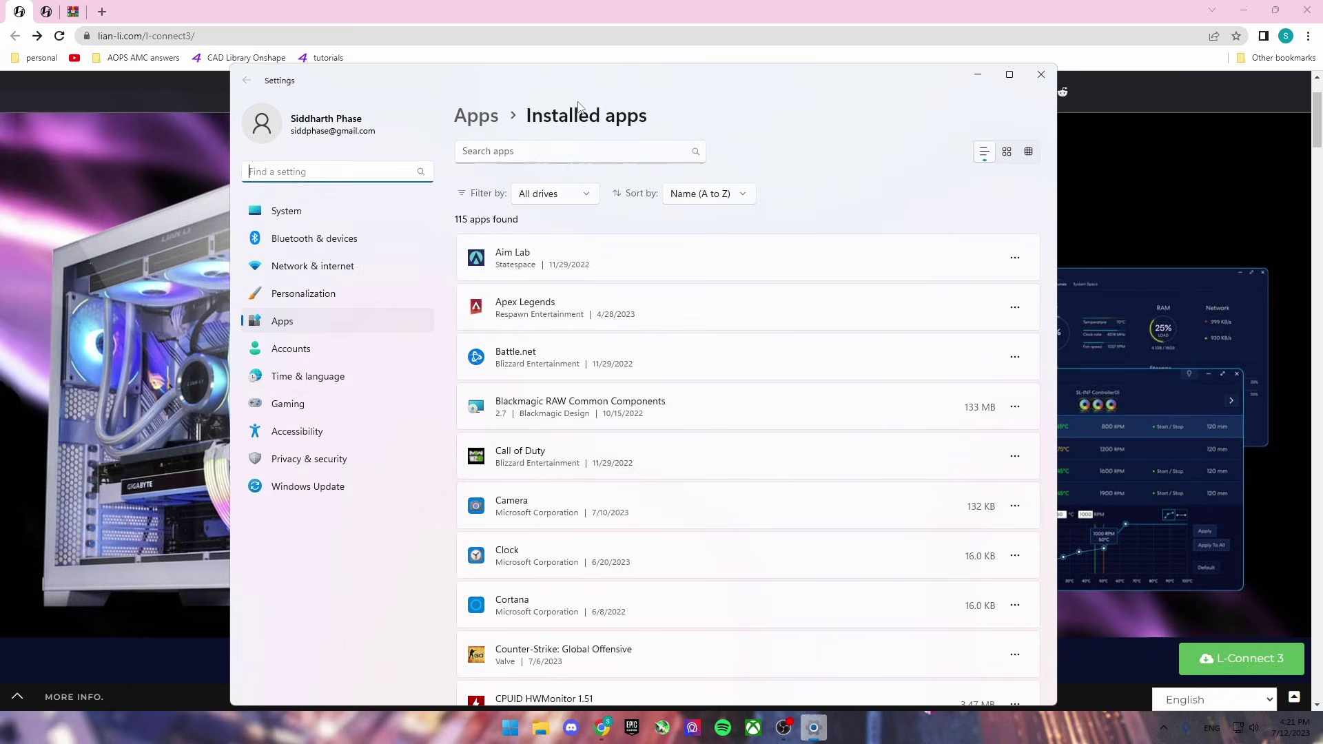
# Step: Search installed apps for 'L-connect 3', confirm version 1.6.16 is listed, then clear the search and close Settings
pyautogui.click(572, 147)
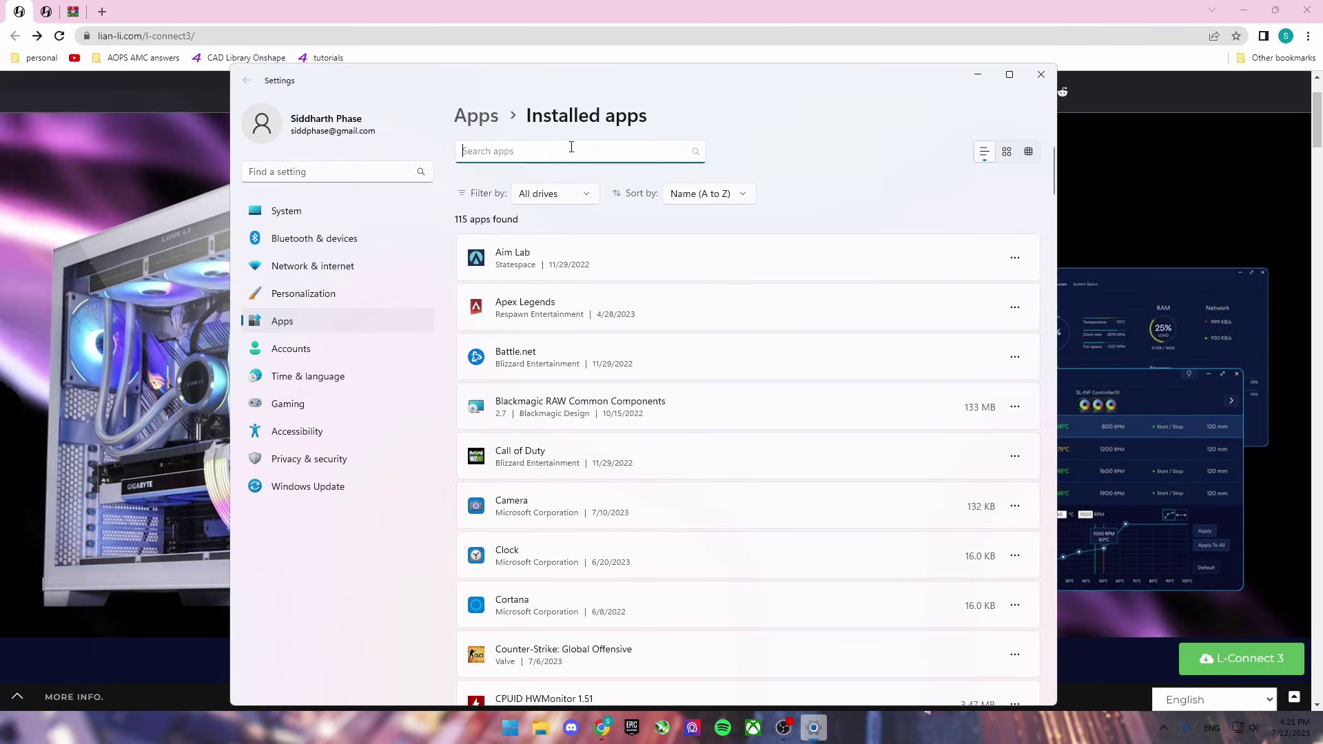
pyautogui.write('L-c')
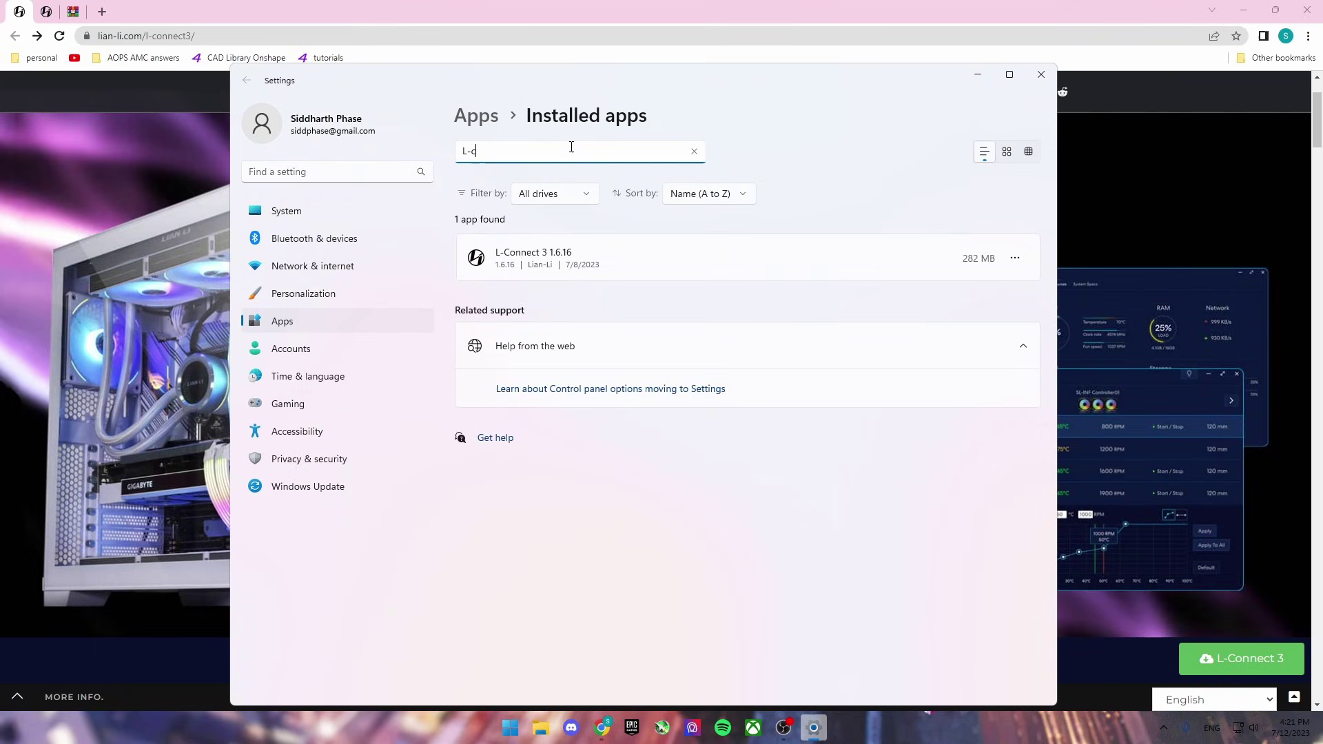
pyautogui.write('onnect 2')
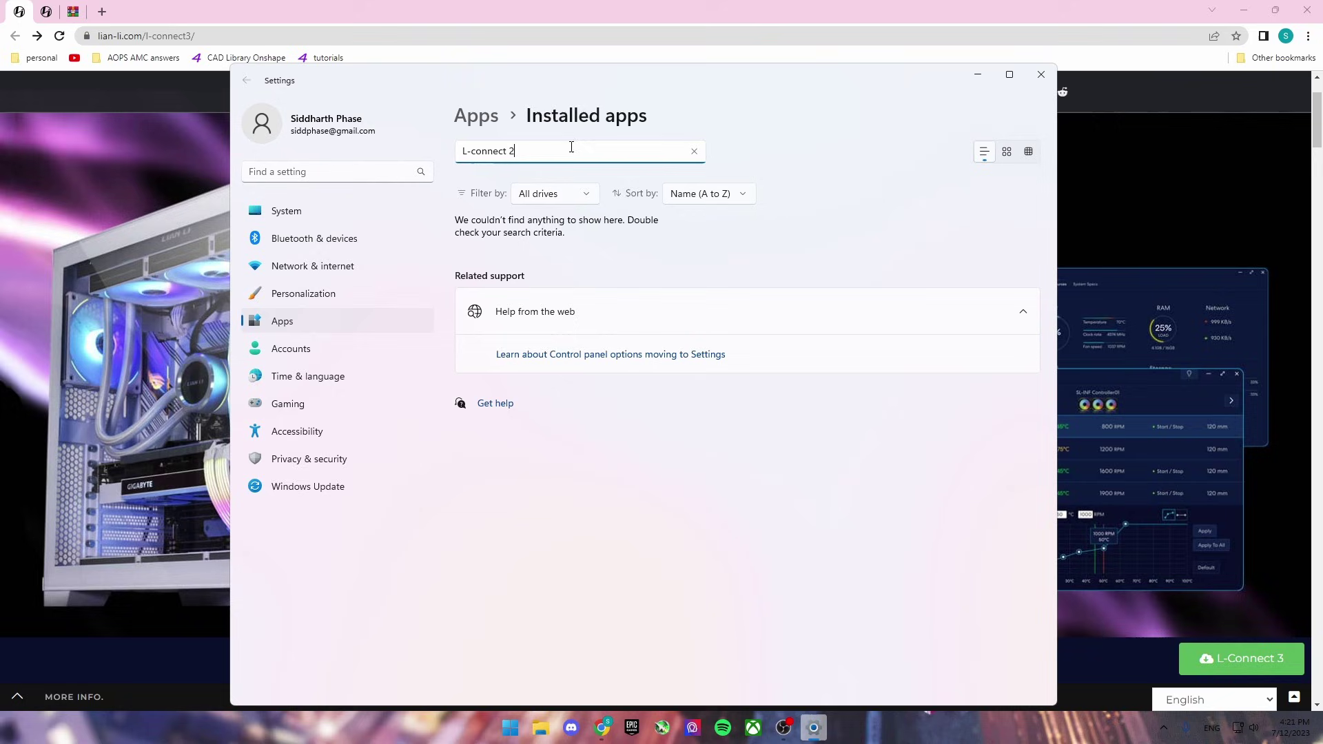
pyautogui.press('BackSpace')
pyautogui.write('3')
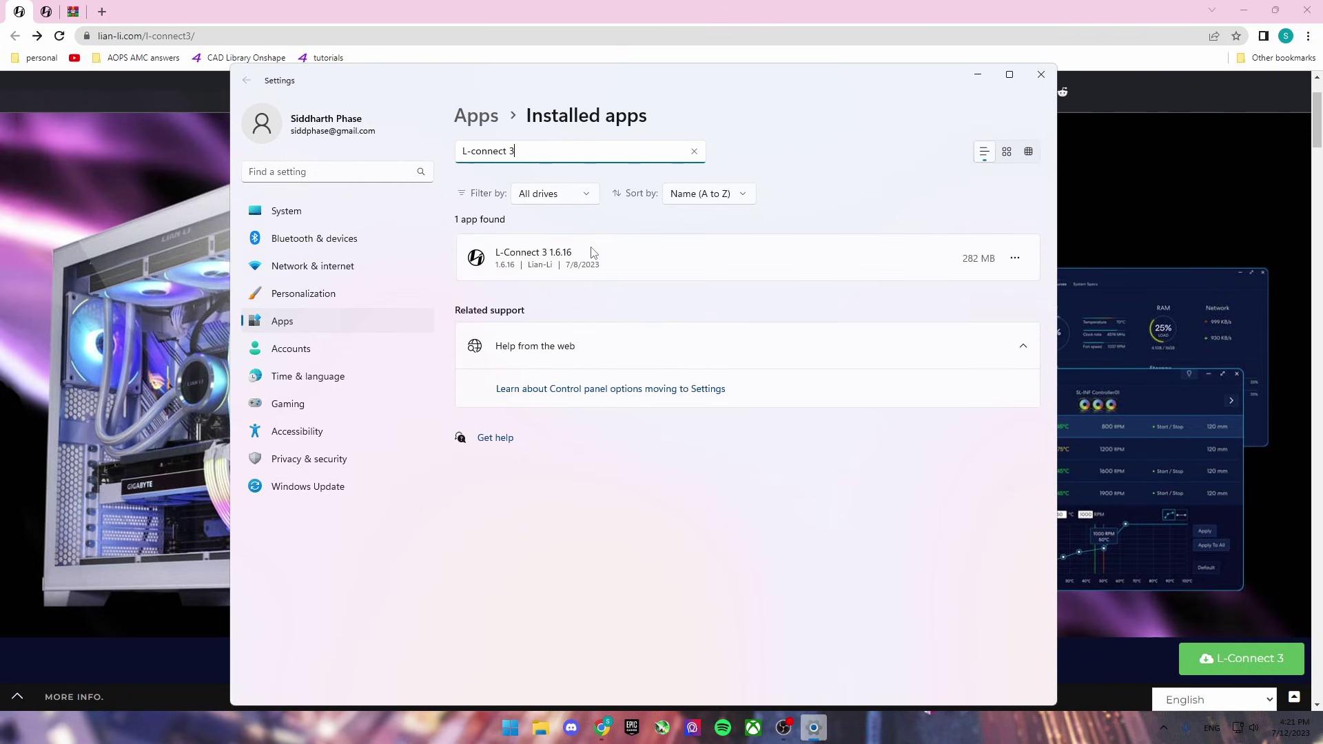
pyautogui.click(1016, 263)
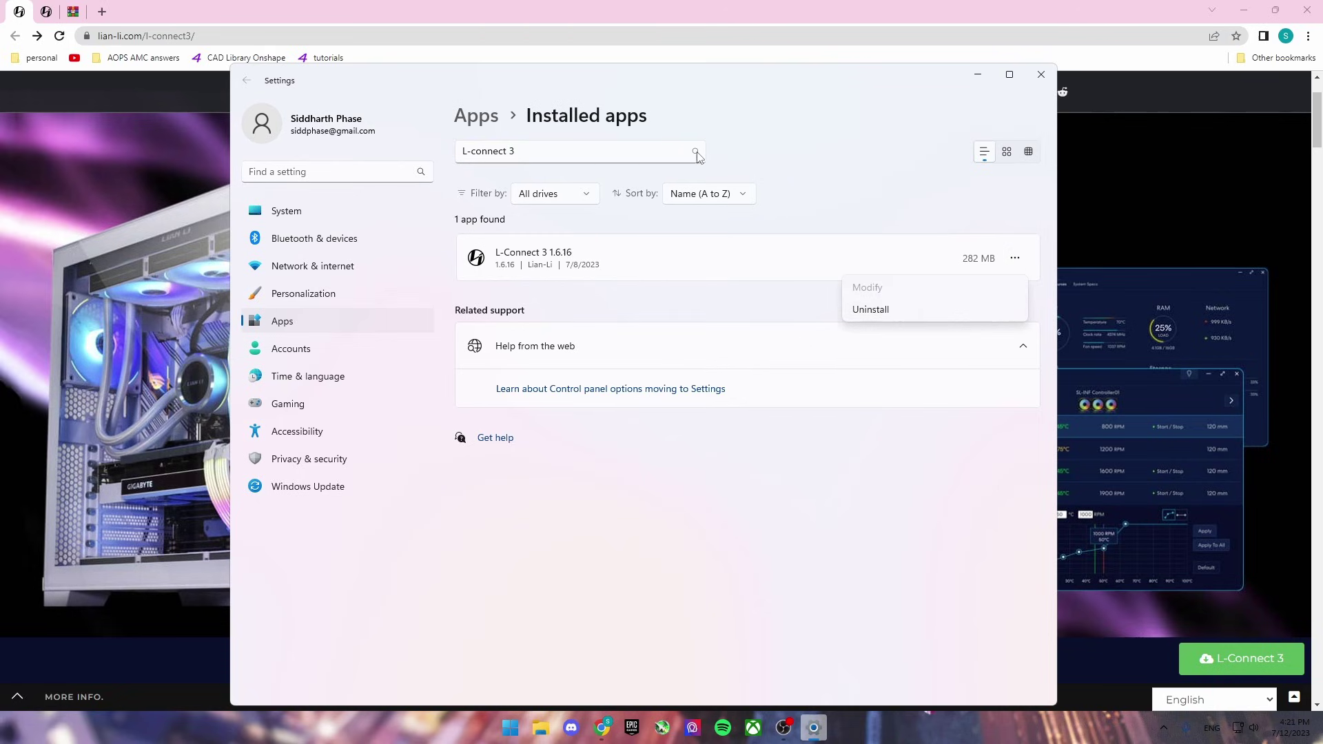
pyautogui.click(544, 151)
pyautogui.click(544, 150)
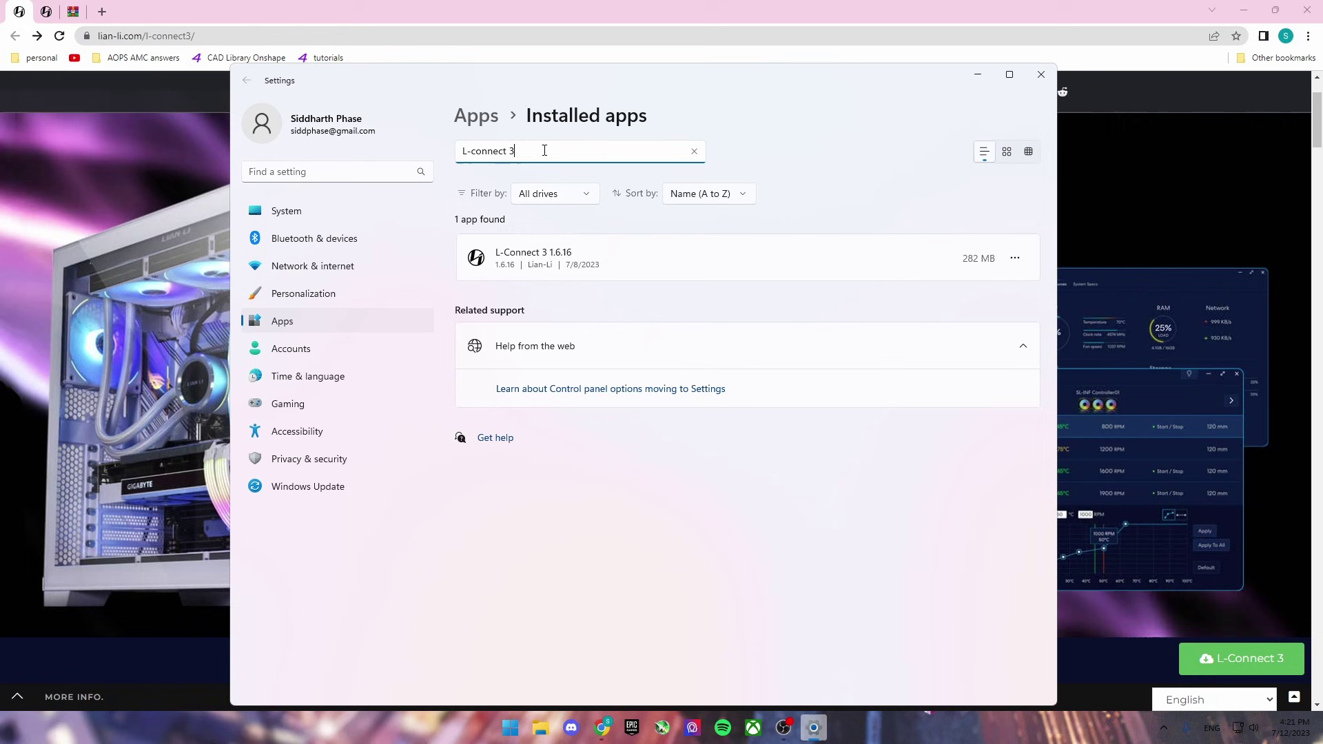
pyautogui.click(694, 151)
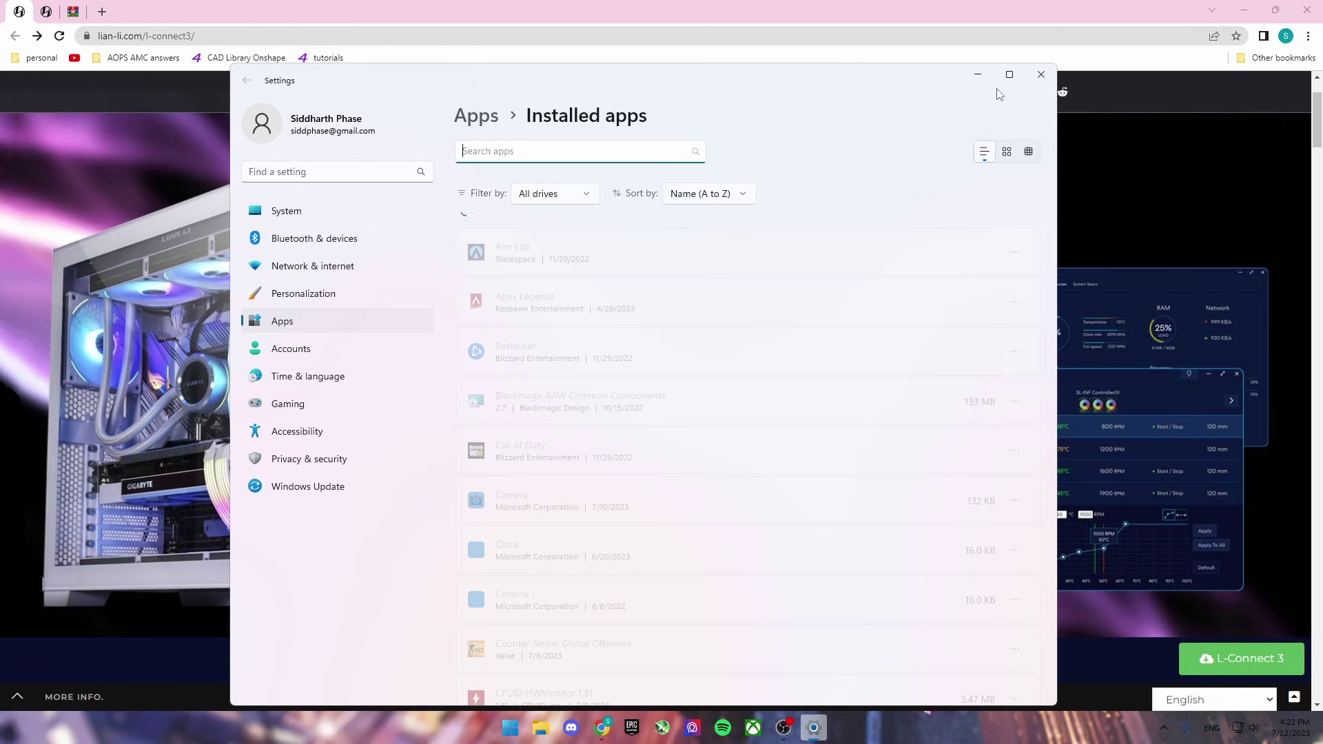
pyautogui.click(1042, 75)
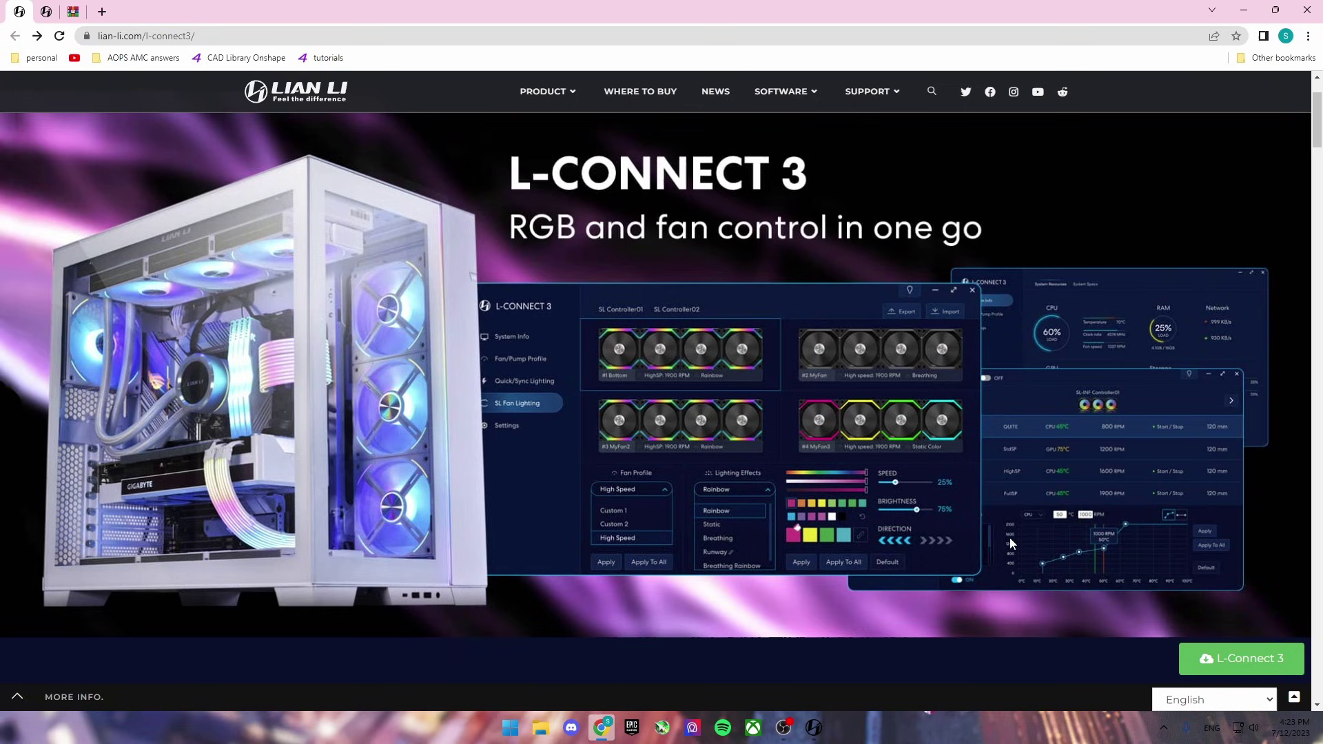
# Step: Open the FAQ tab on Lian Li's L-Connect 3 page
pyautogui.scroll(-5, 1010, 538)
pyautogui.scroll(7, 933, 494)
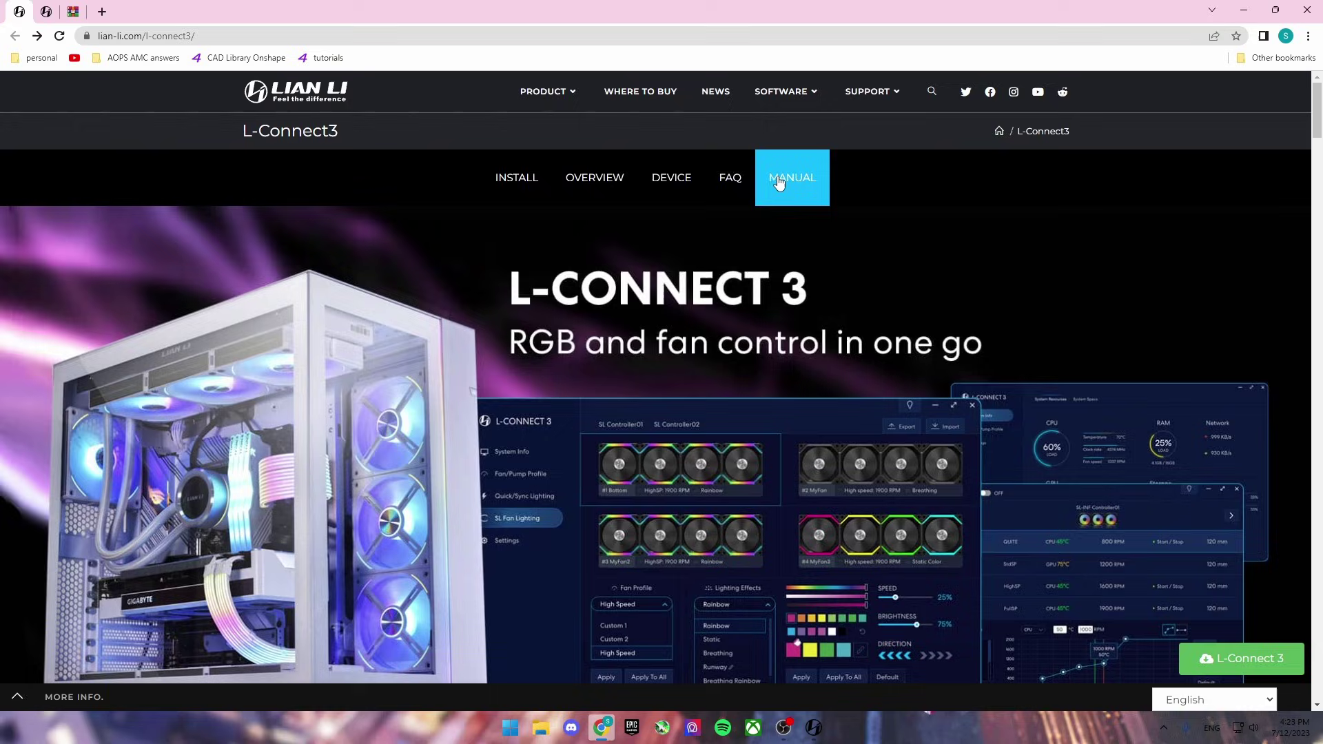
pyautogui.click(747, 178)
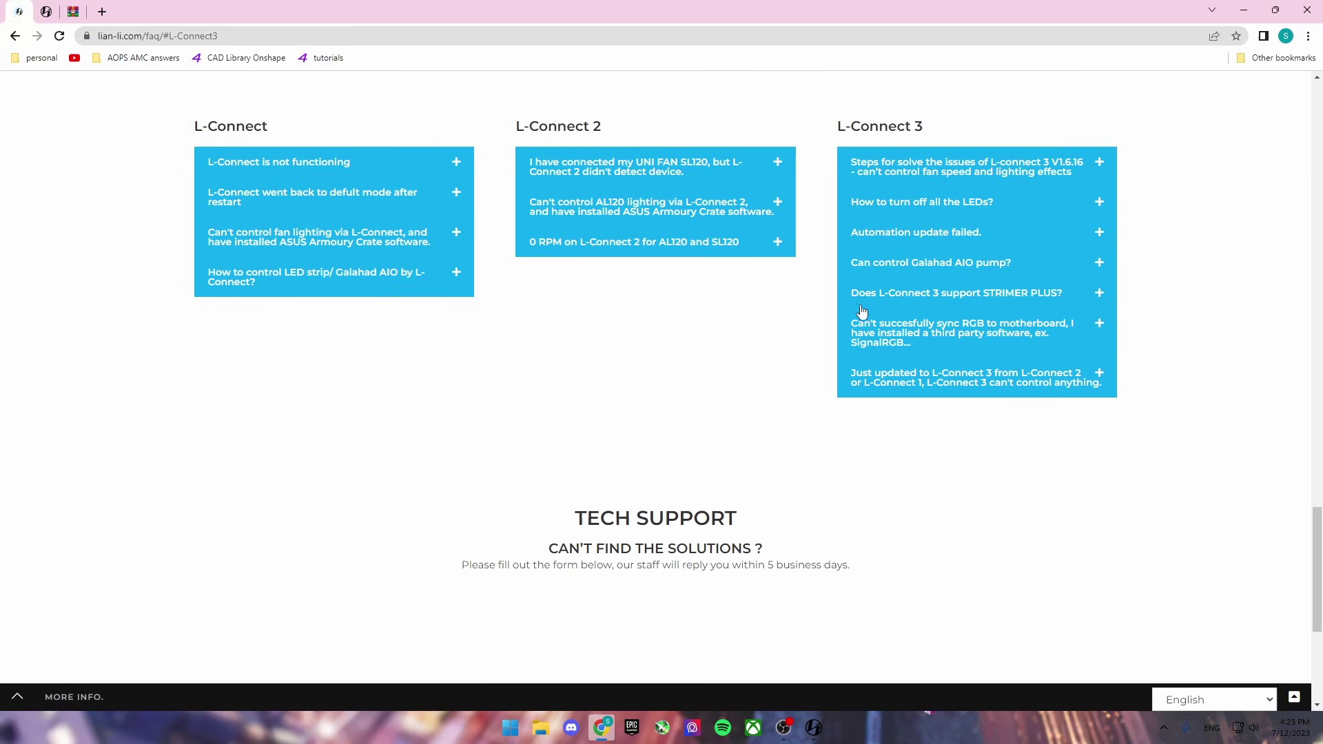
pyautogui.scroll(3, 860, 316)
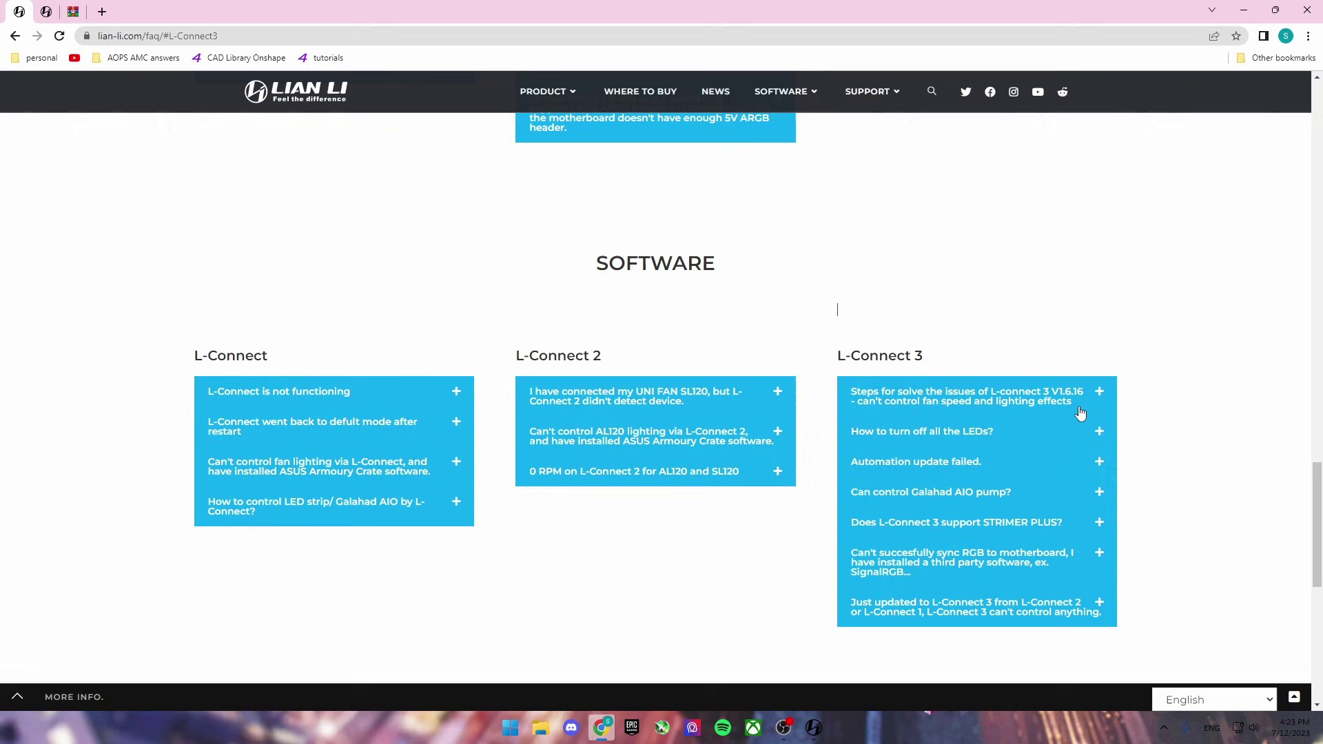
# Step: Expand the first FAQ item on fixing V1.6.16 fan speed and lighting issues and read it
pyautogui.click(1051, 398)
pyautogui.scroll(-2, 965, 522)
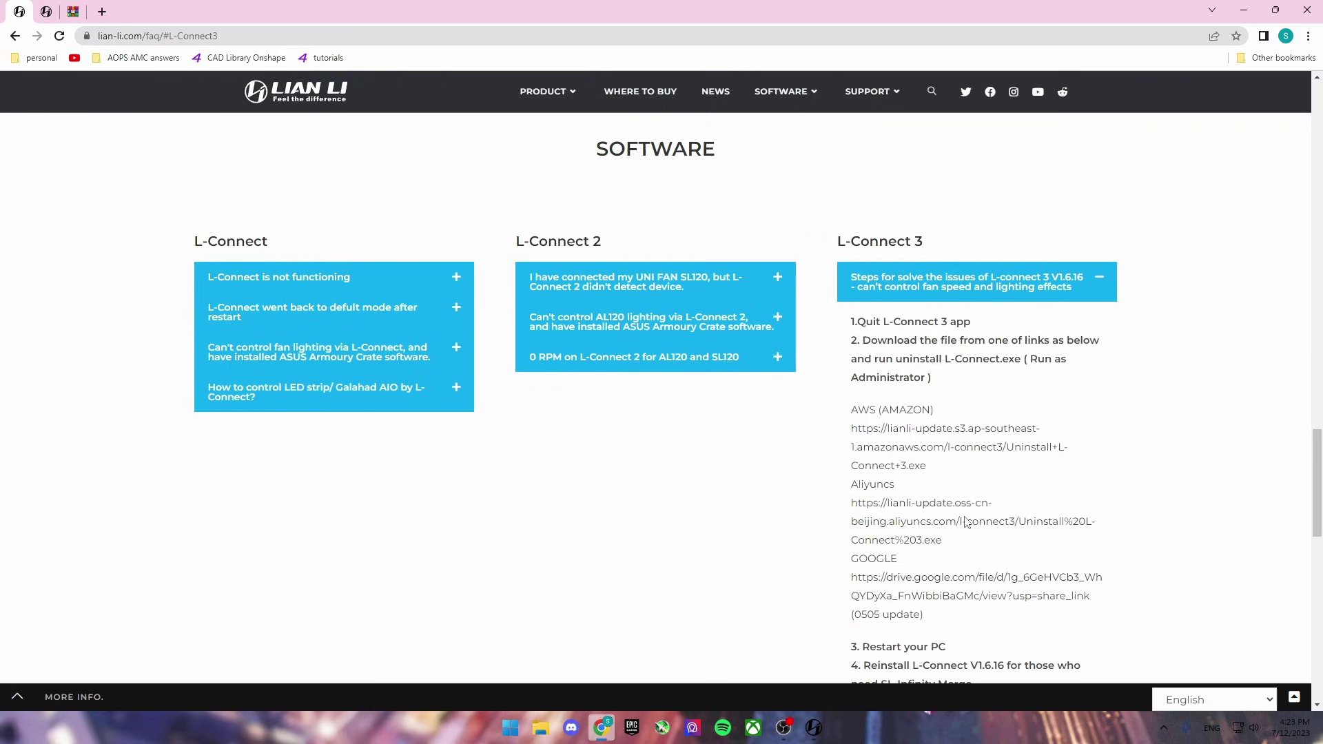
pyautogui.scroll(-2, 810, 519)
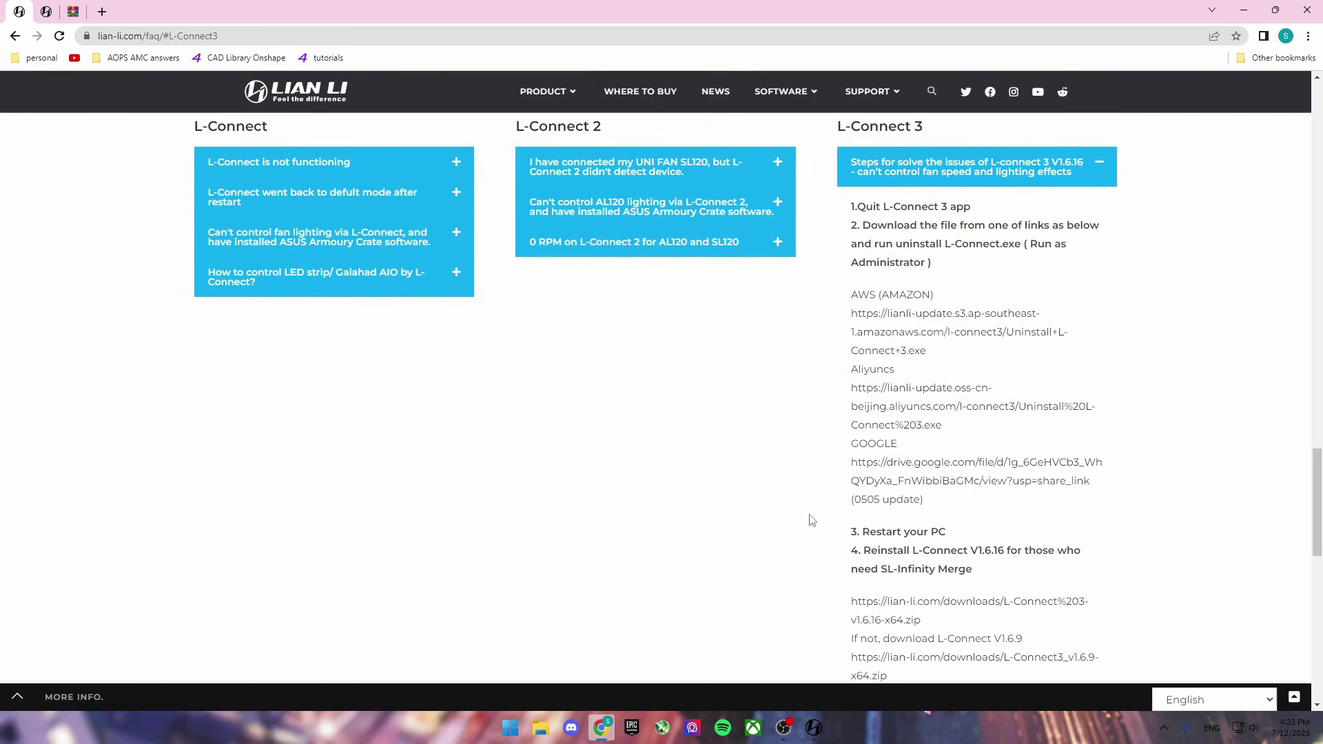
pyautogui.scroll(1, 810, 534)
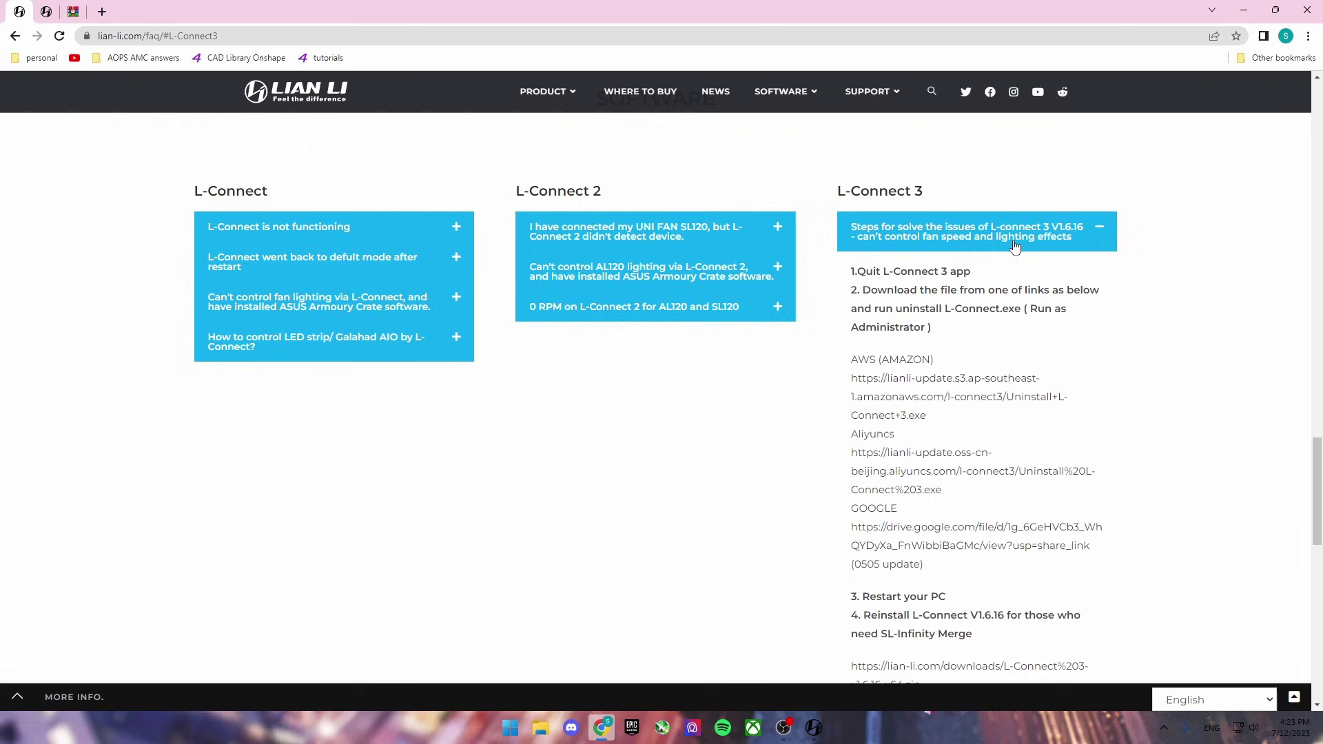
pyautogui.scroll(-6, 850, 481)
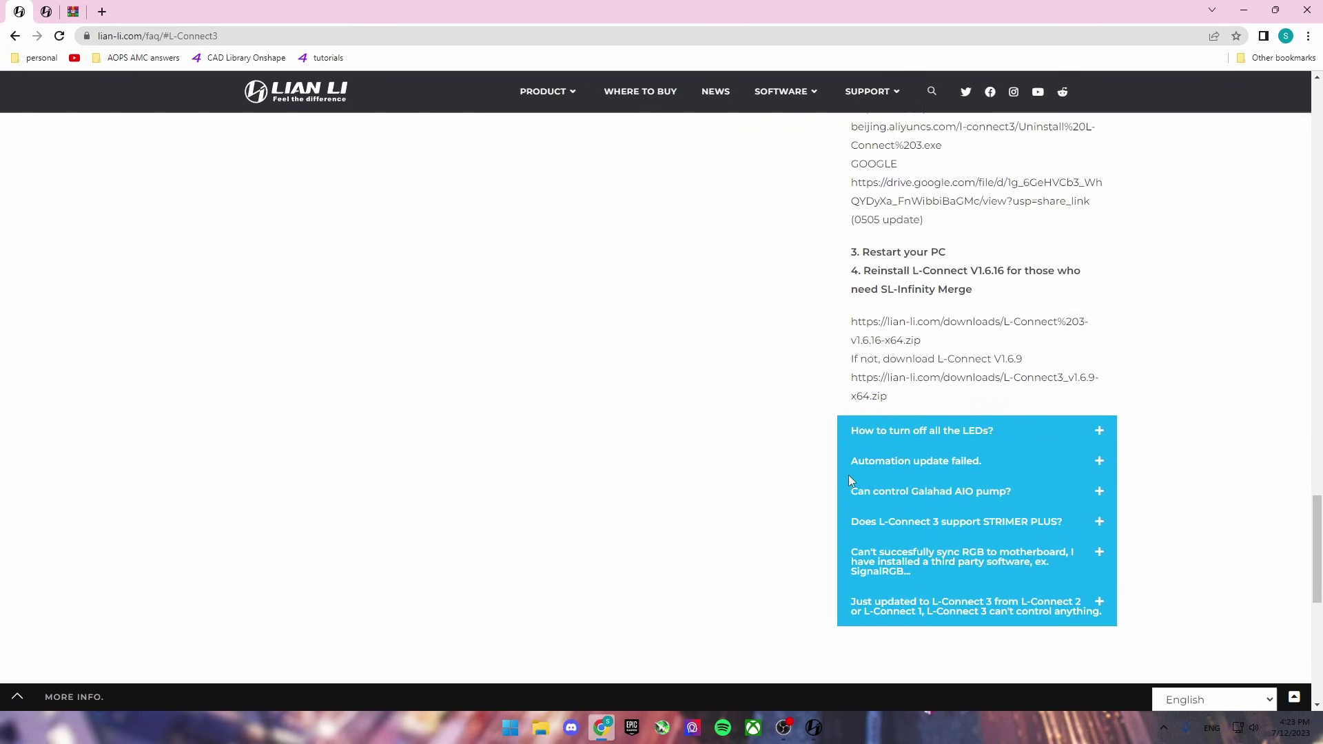
pyautogui.scroll(7, 846, 477)
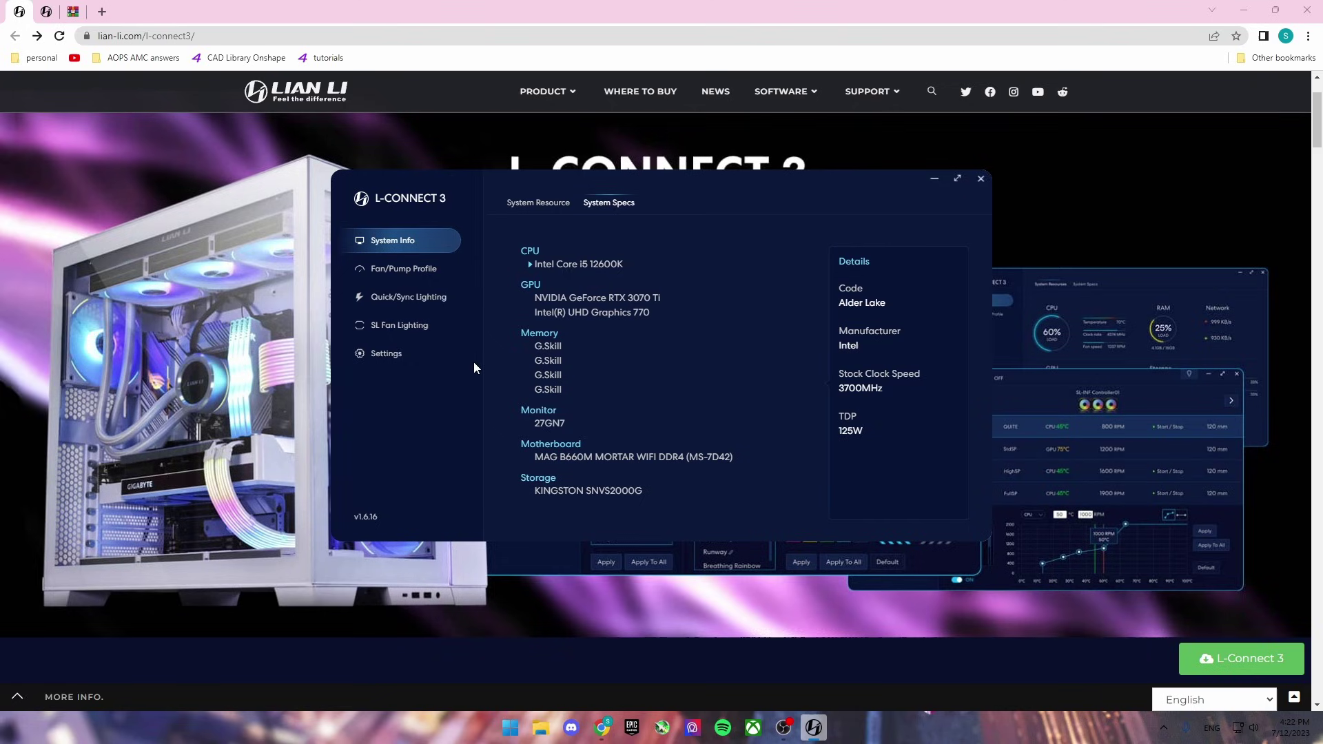
# Step: Show the Fan/Pump Profile page with CPU at 29°C and ports 1–3 at 525, 945 and 945 RPM
pyautogui.click(445, 274)
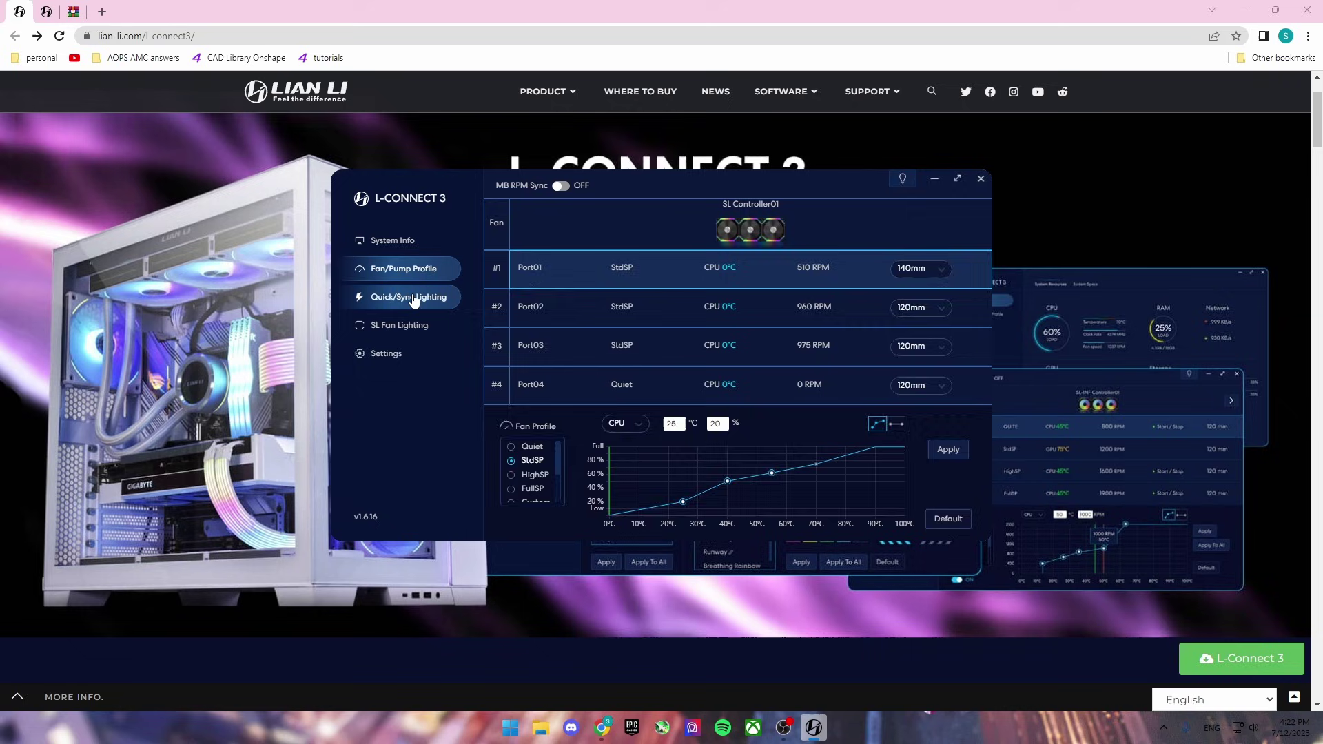
pyautogui.click(414, 301)
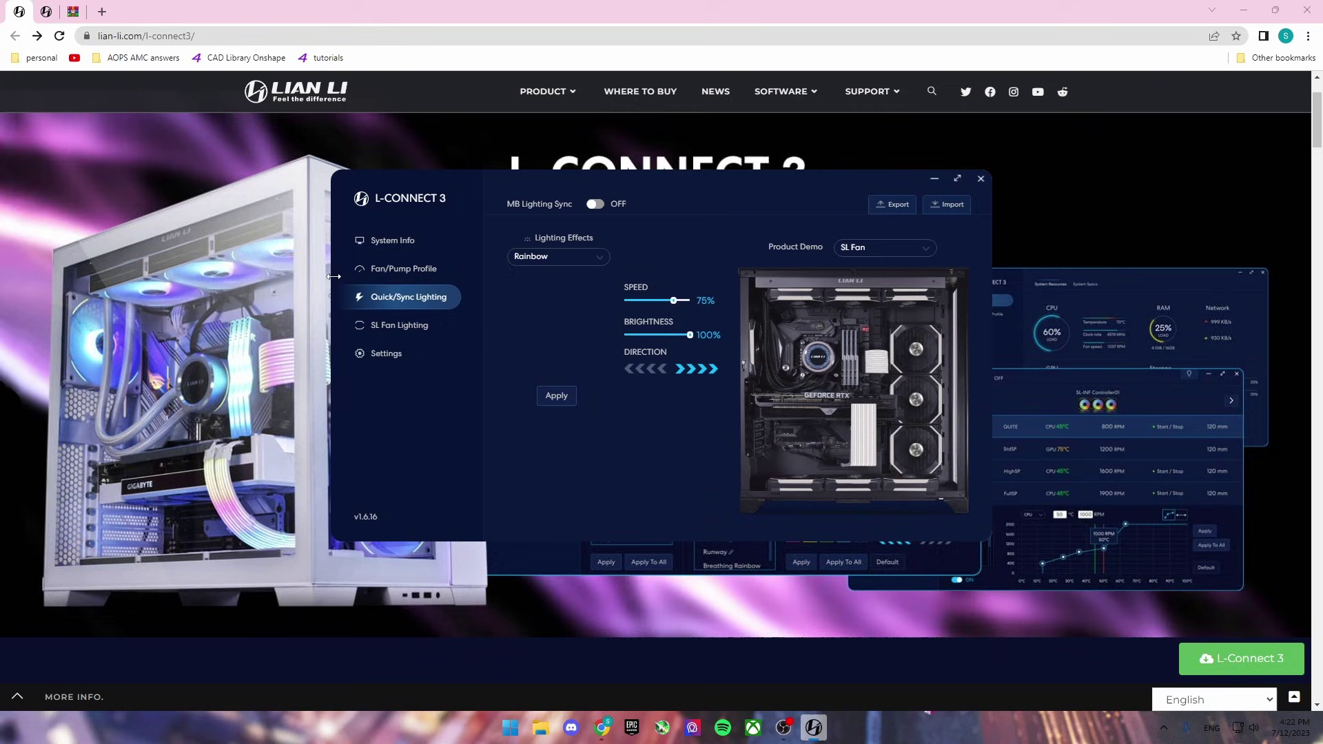
pyautogui.click(399, 268)
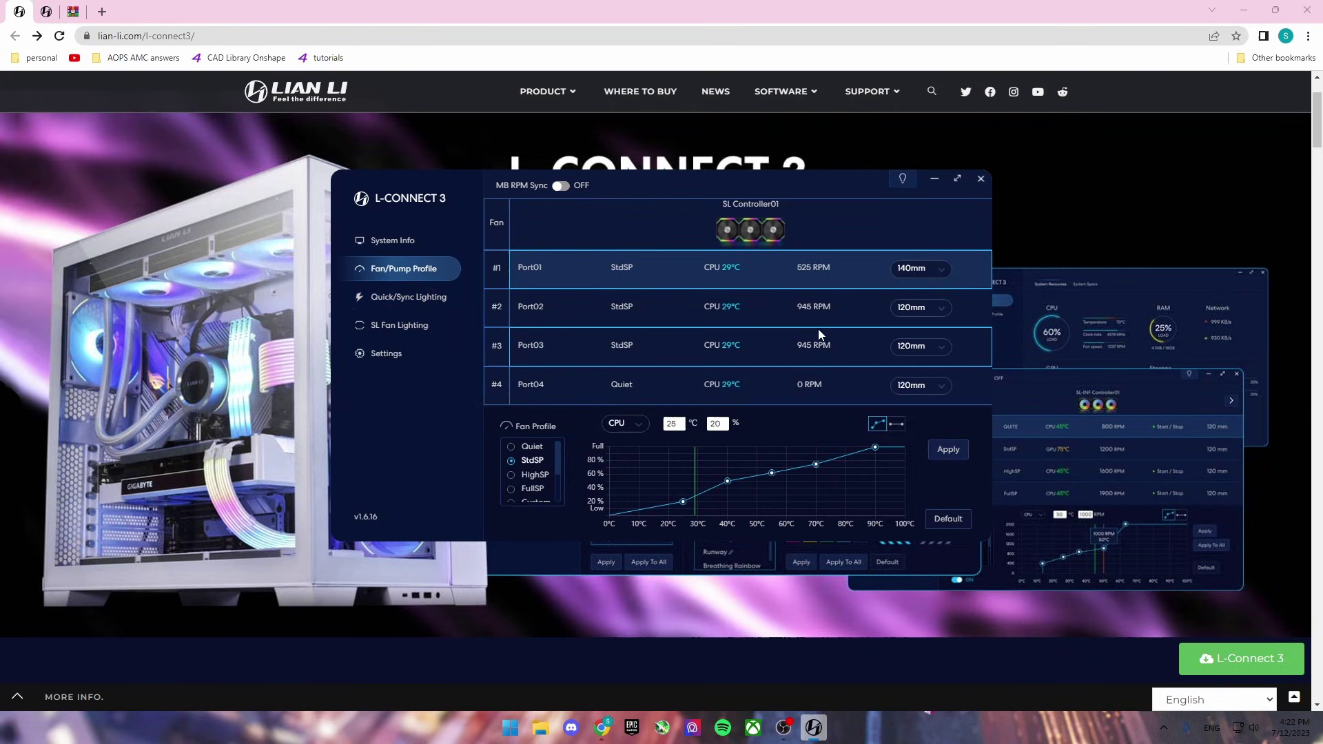
pyautogui.click(386, 355)
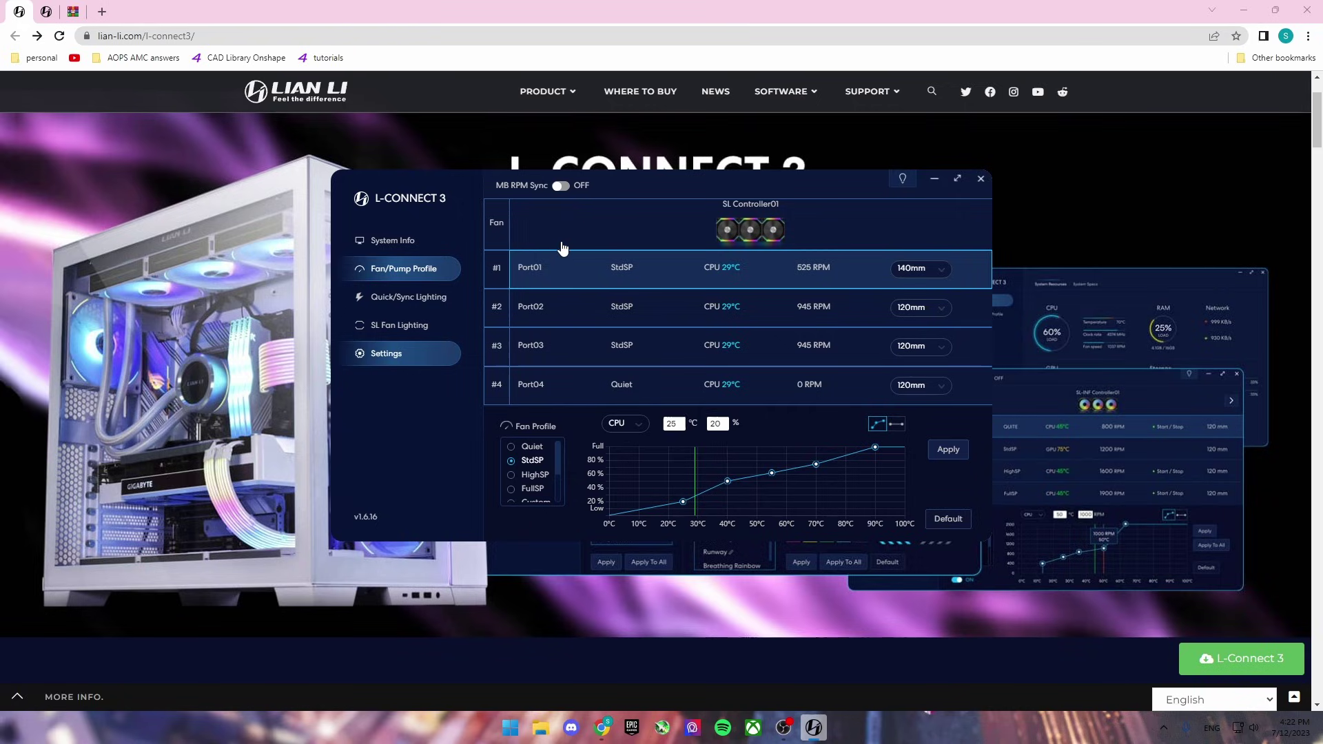
# Step: Turn off Auto-Run on boot in General settings, then check the Device tab showing SL firmware 1.8
pyautogui.click(407, 364)
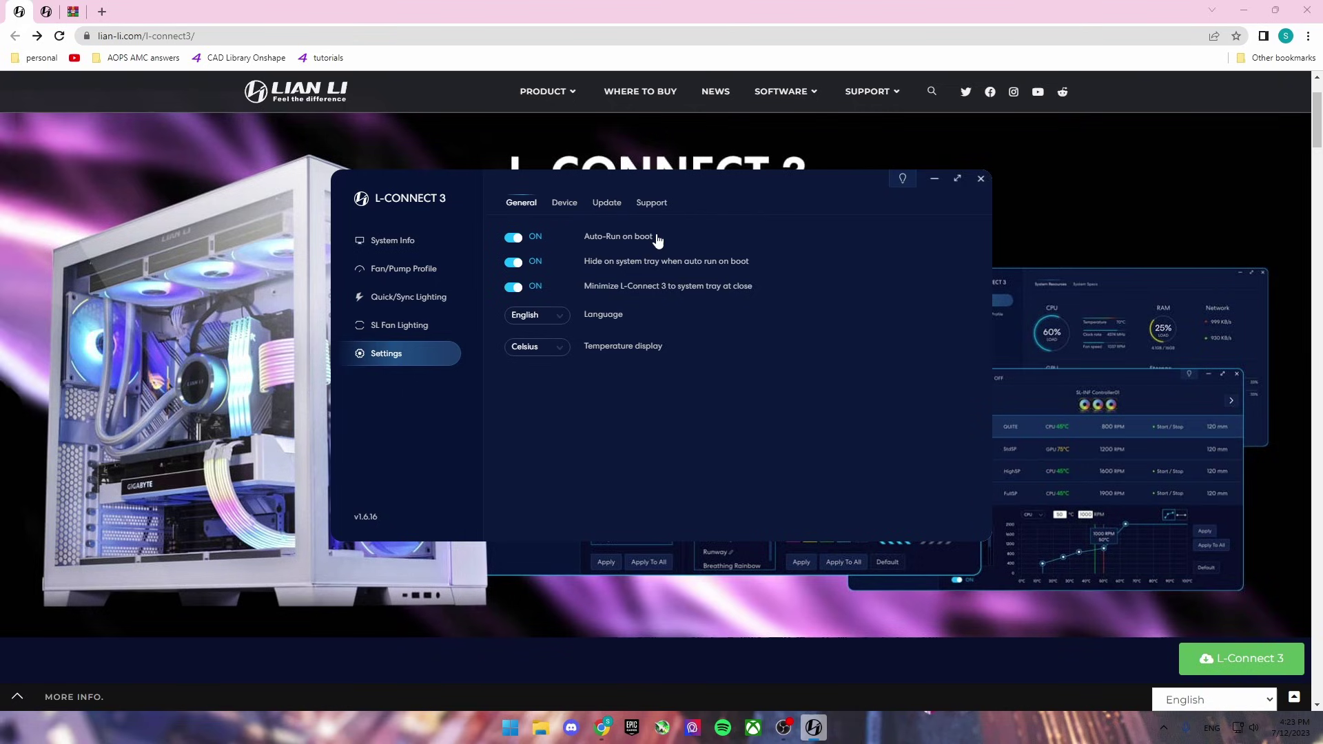
pyautogui.click(523, 239)
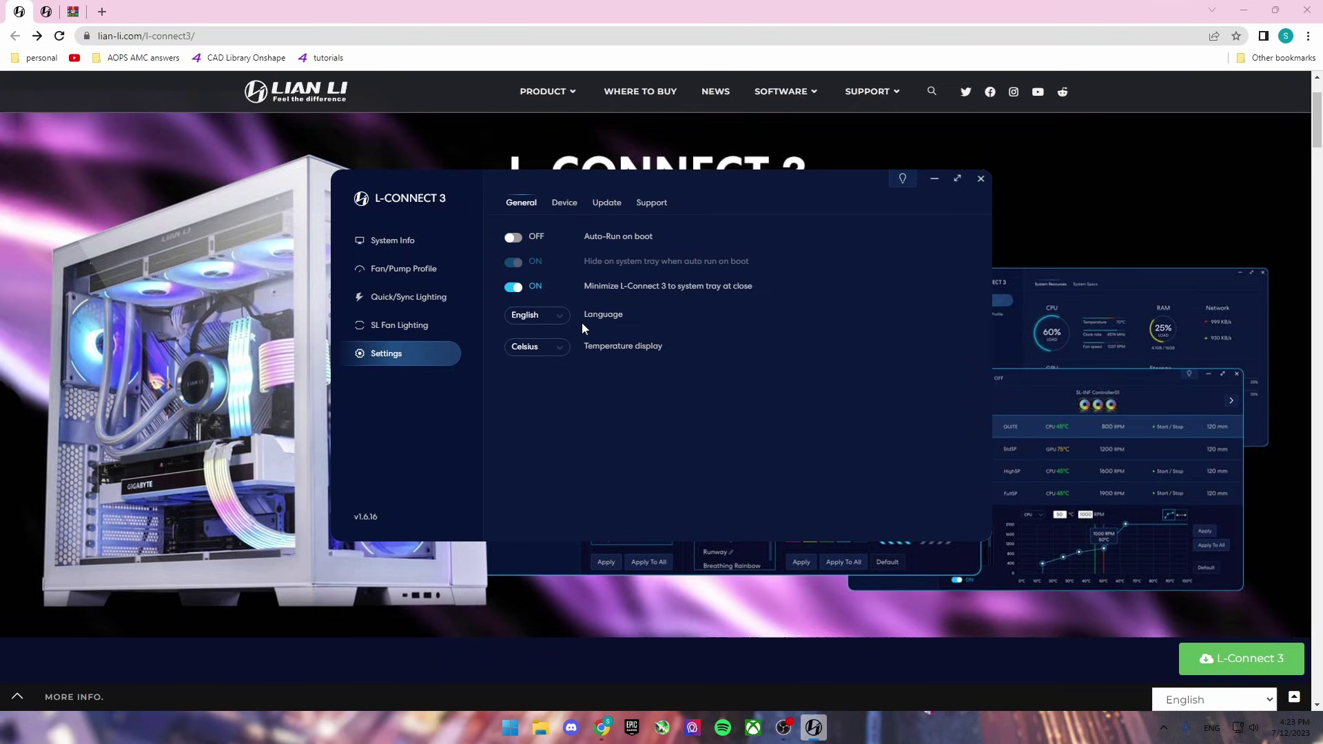
pyautogui.click(565, 202)
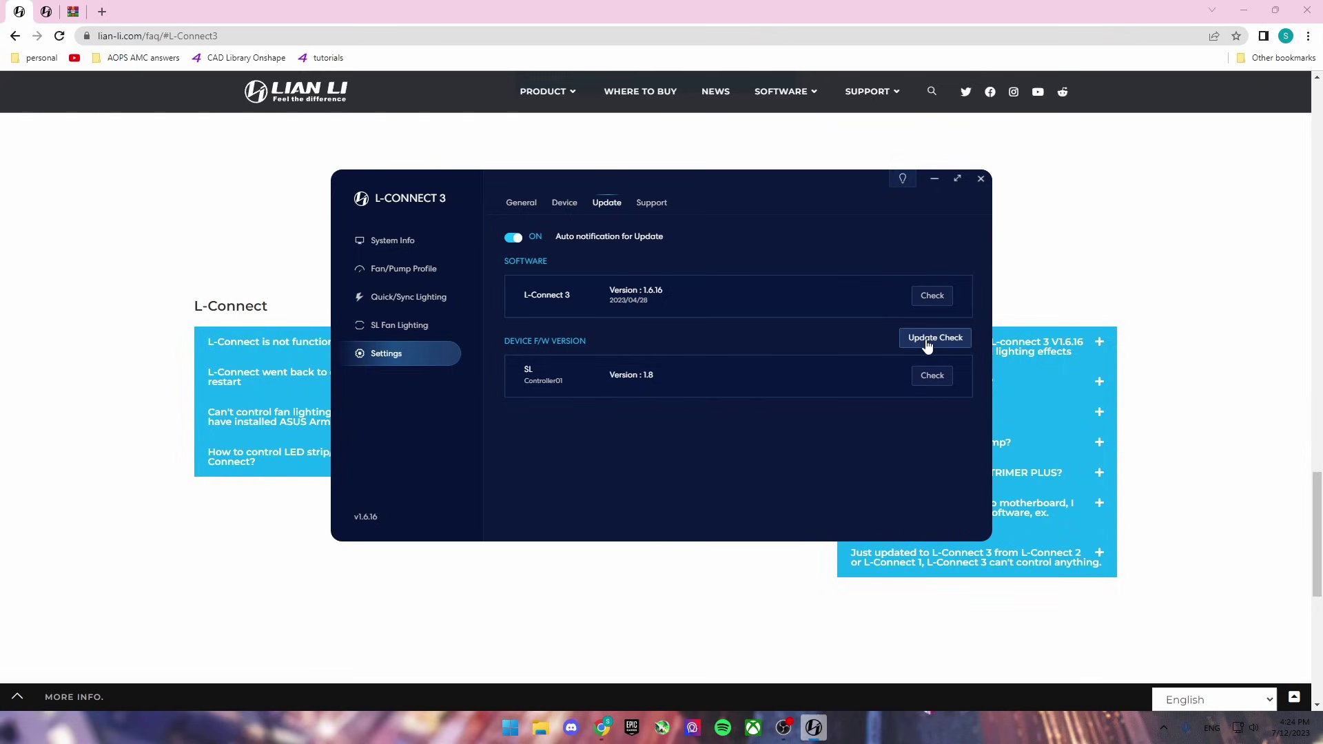
# Step: Download the FW Update tools v1.0.1.17 zip from the manual update page, then move to the WinRAR site
pyautogui.click(47, 12)
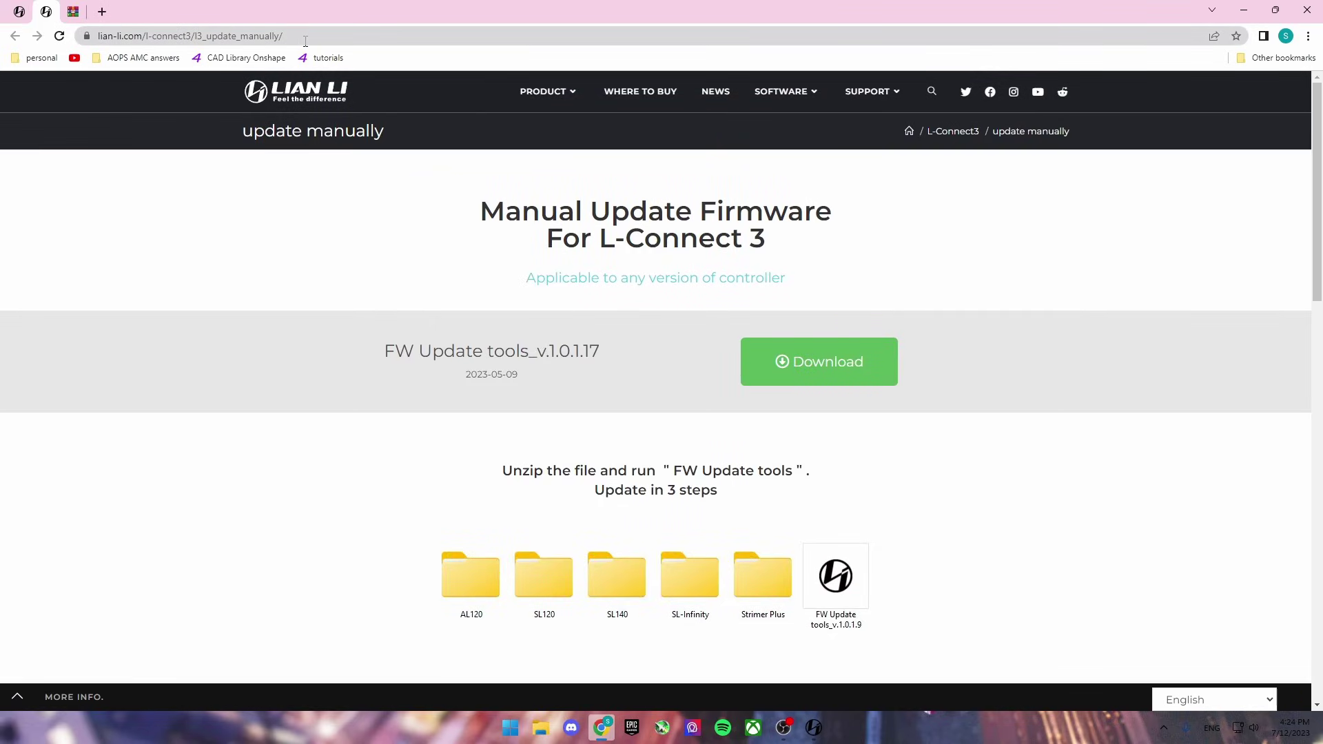
pyautogui.click(804, 363)
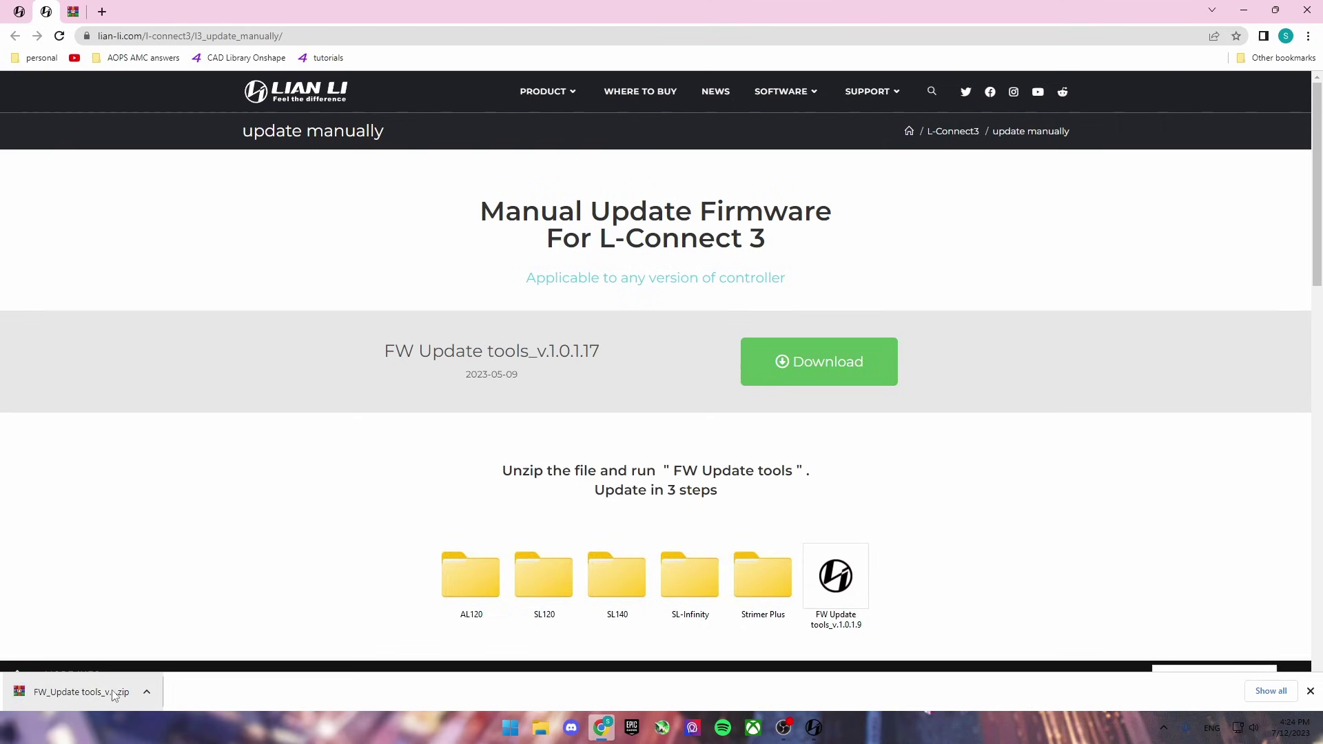
pyautogui.click(73, 12)
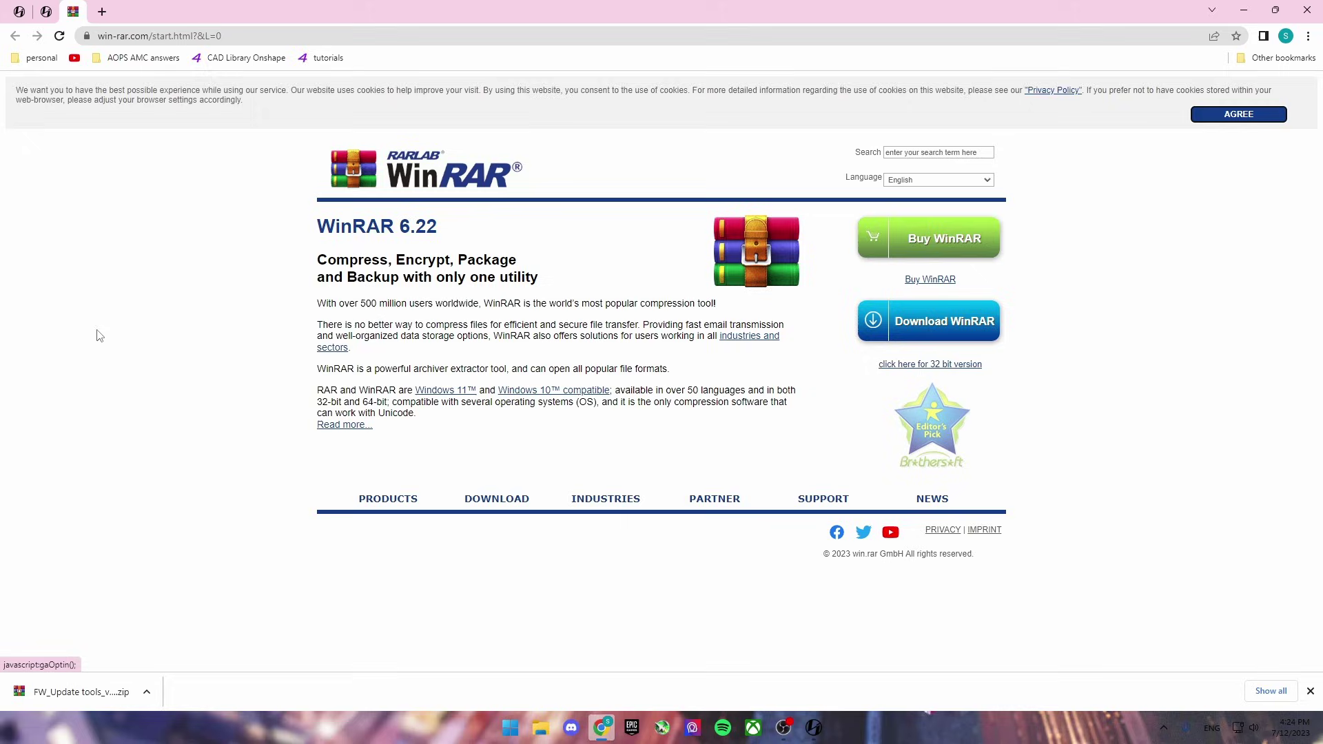
# Step: Open the FW Update tools zip in WinRAR and run UsbISPDialog, the F/W Update tools 1.0.1.17
pyautogui.click(71, 699)
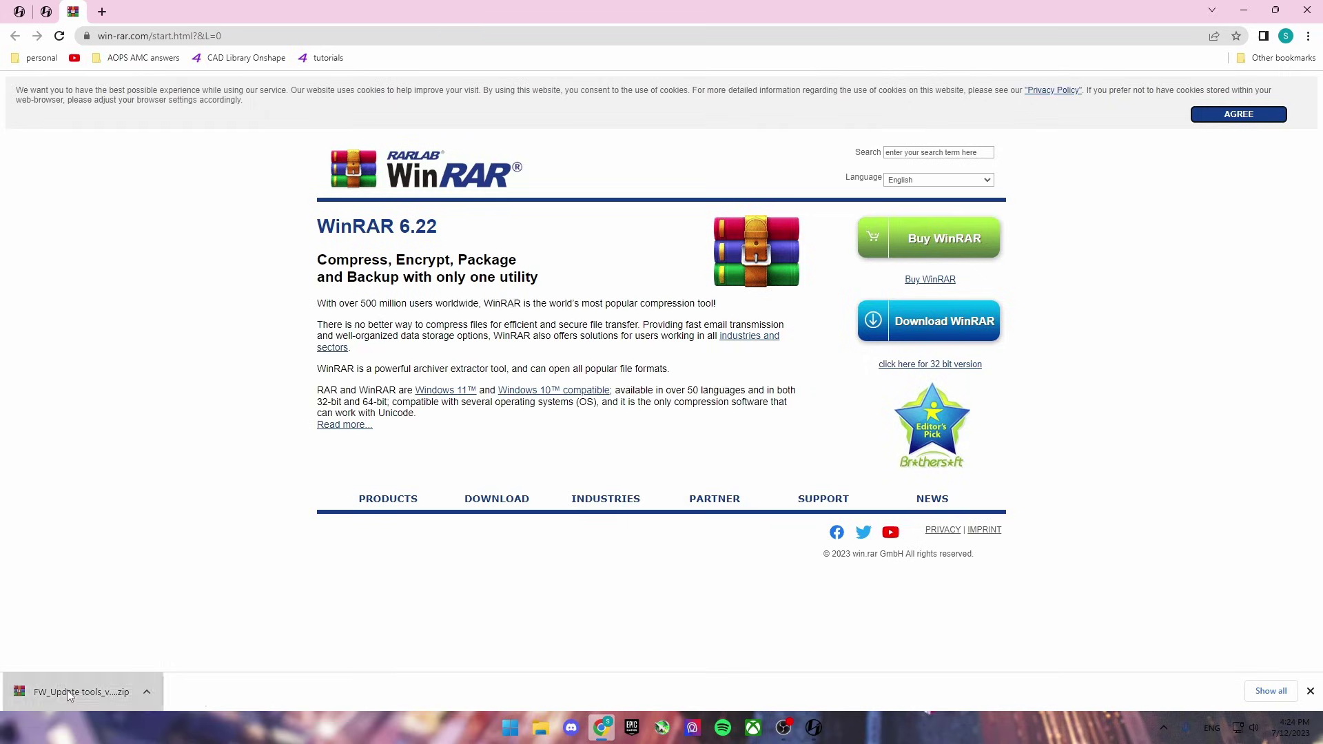
pyautogui.doubleClick(399, 240)
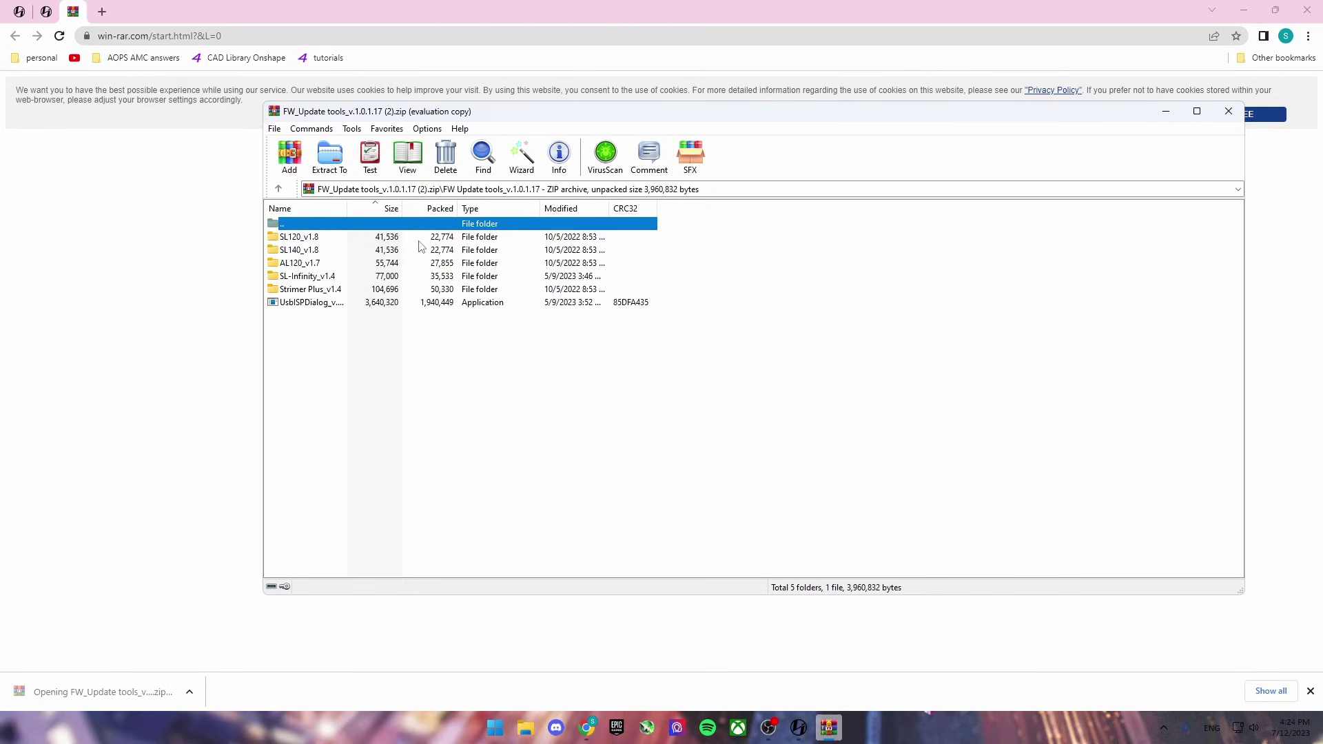
pyautogui.click(827, 359)
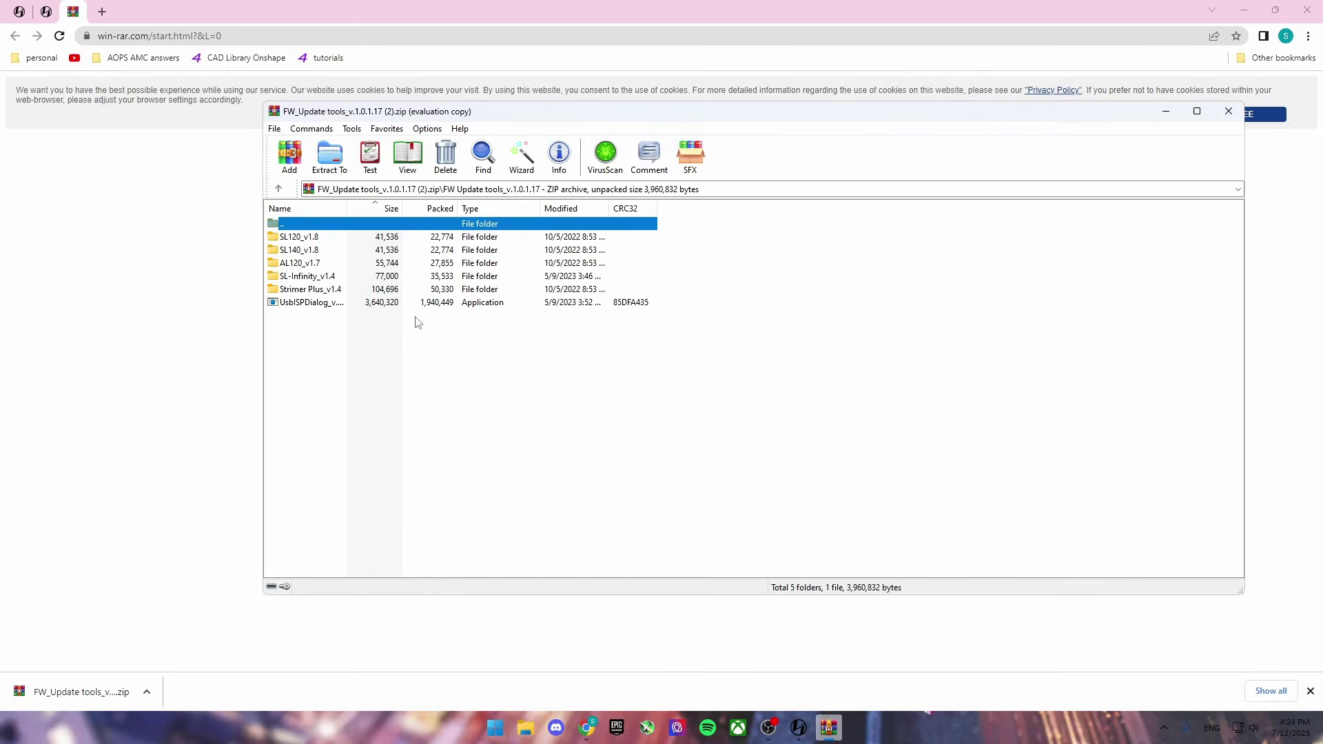
pyautogui.click(511, 306)
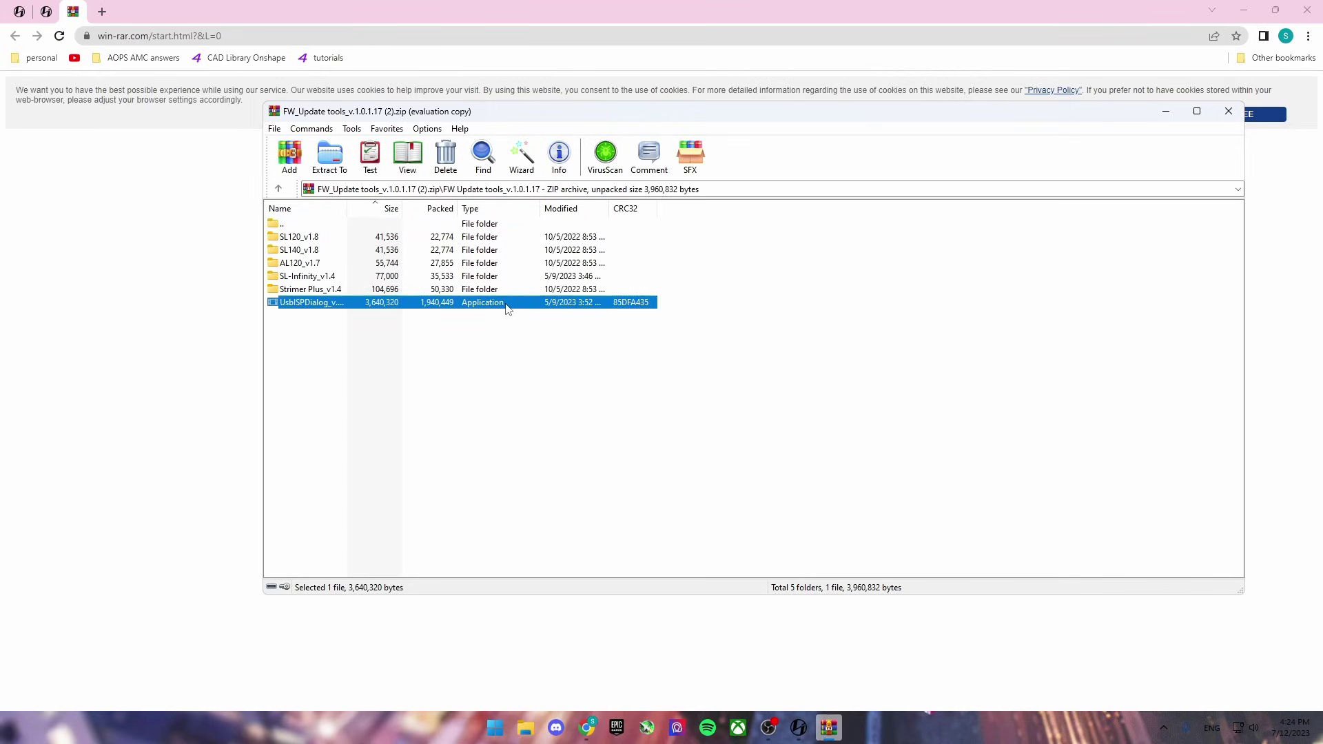
pyautogui.doubleClick(507, 309)
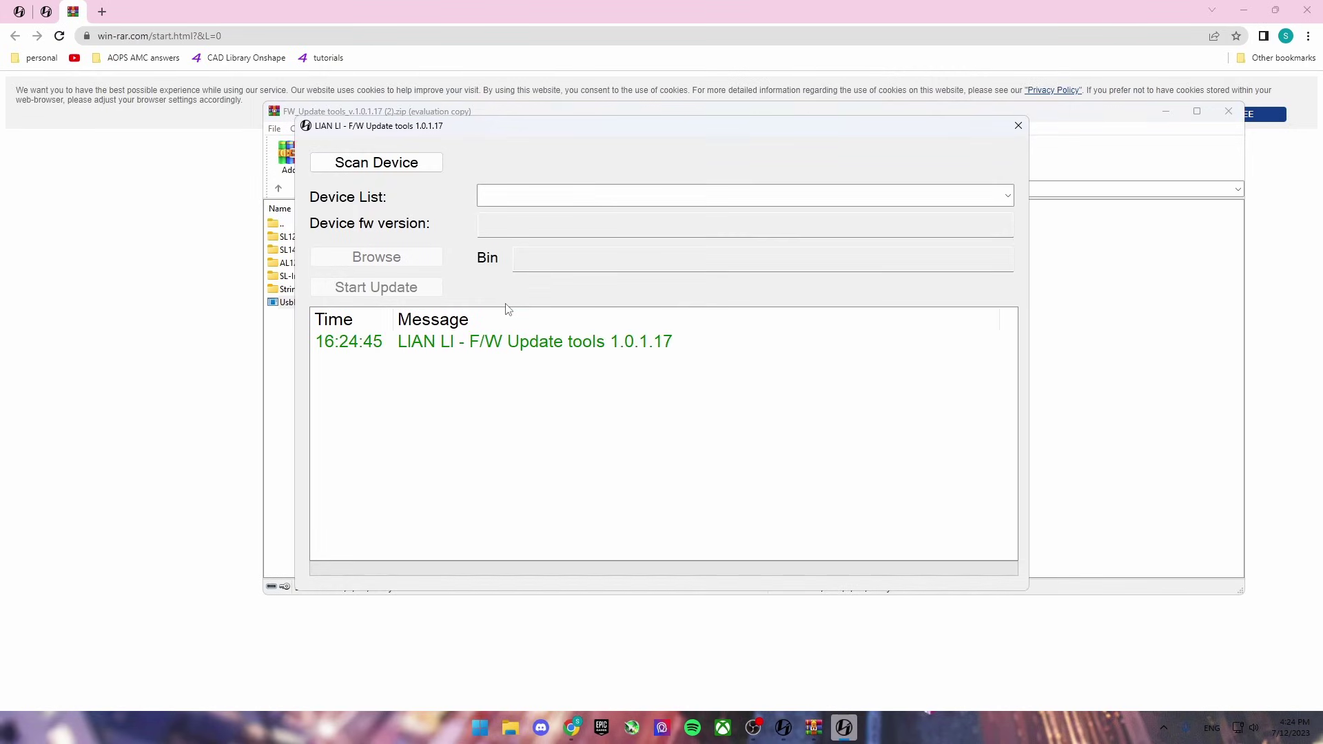
# Step: Scan to detect the SL V1.8 controller, load the SL120_v1.8 bin, and accept the same-firmware warning
pyautogui.click(376, 169)
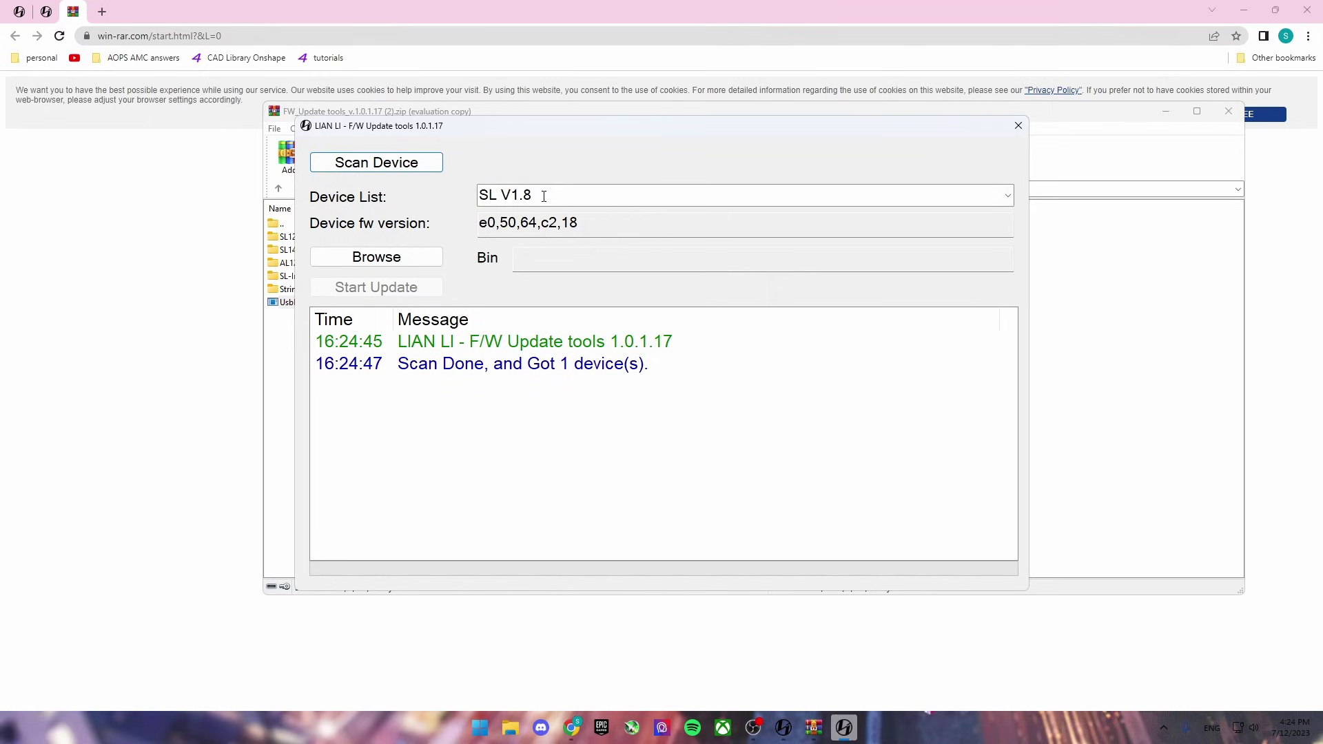
pyautogui.click(408, 259)
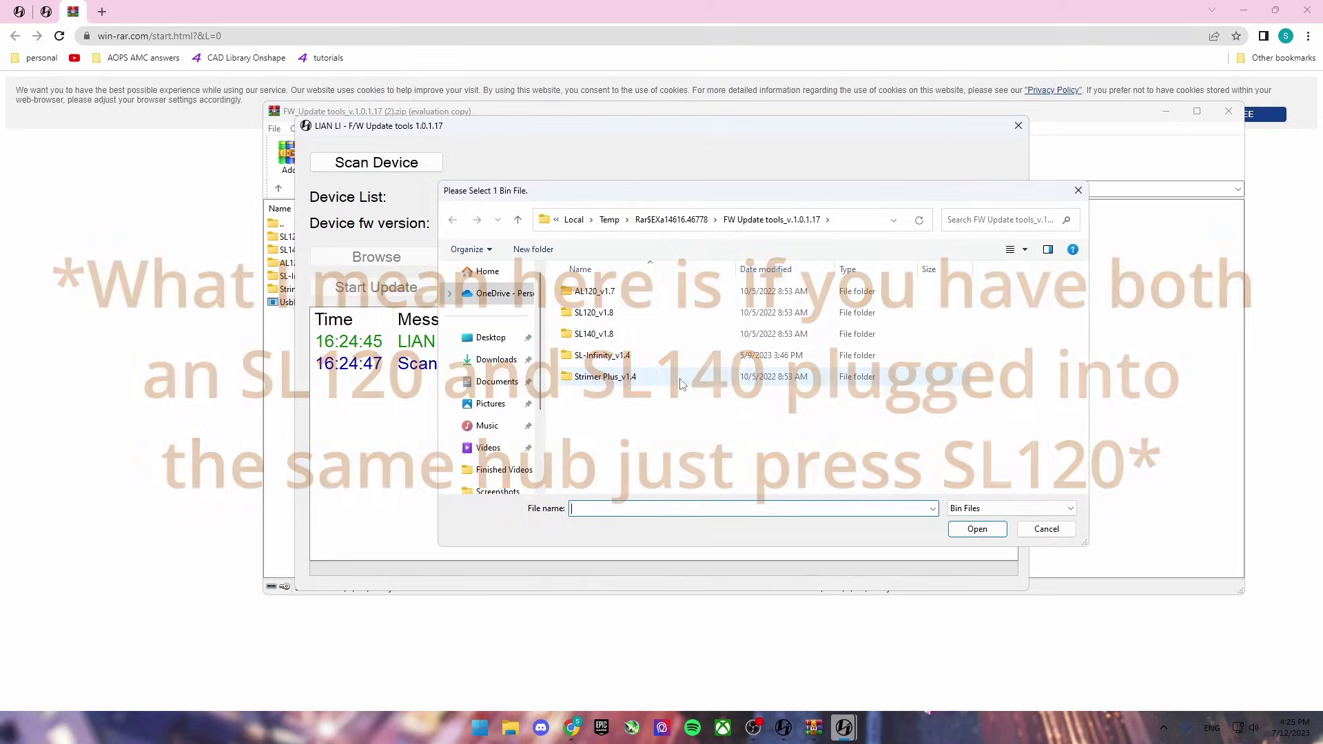
pyautogui.doubleClick(611, 313)
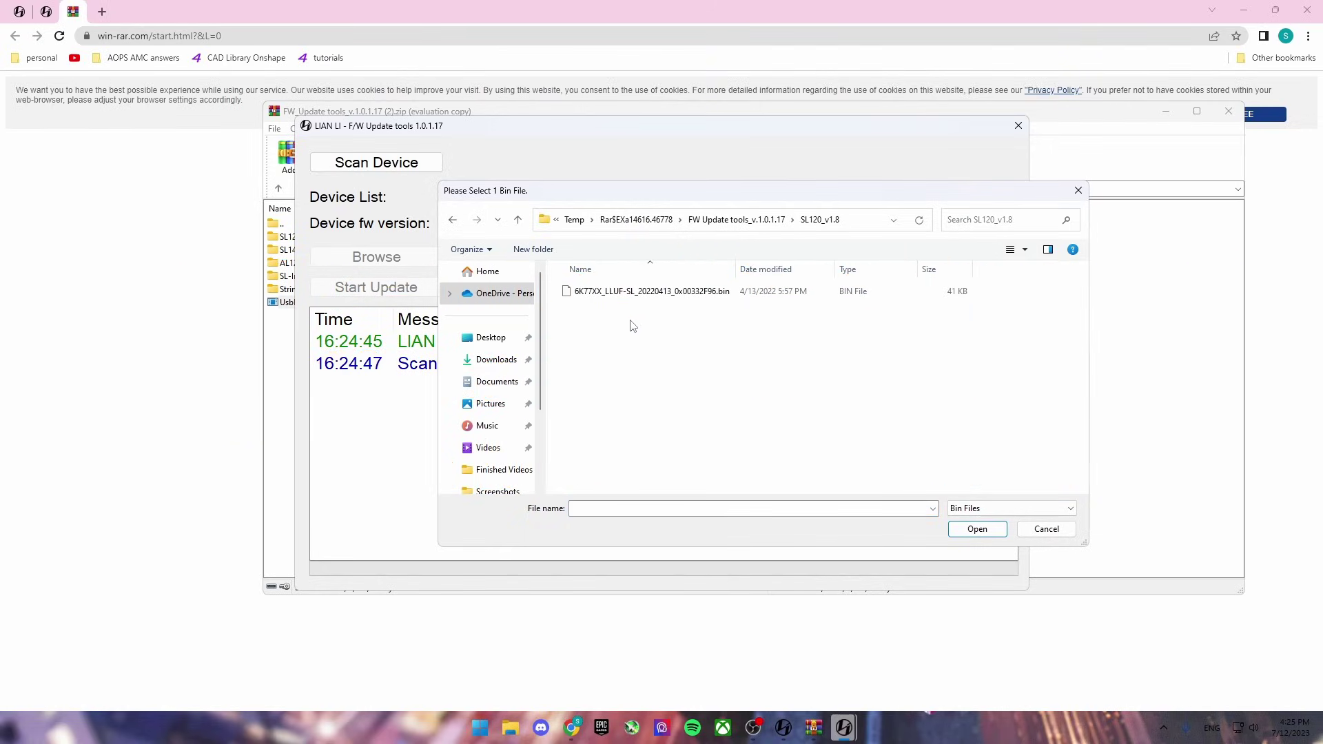
pyautogui.doubleClick(730, 299)
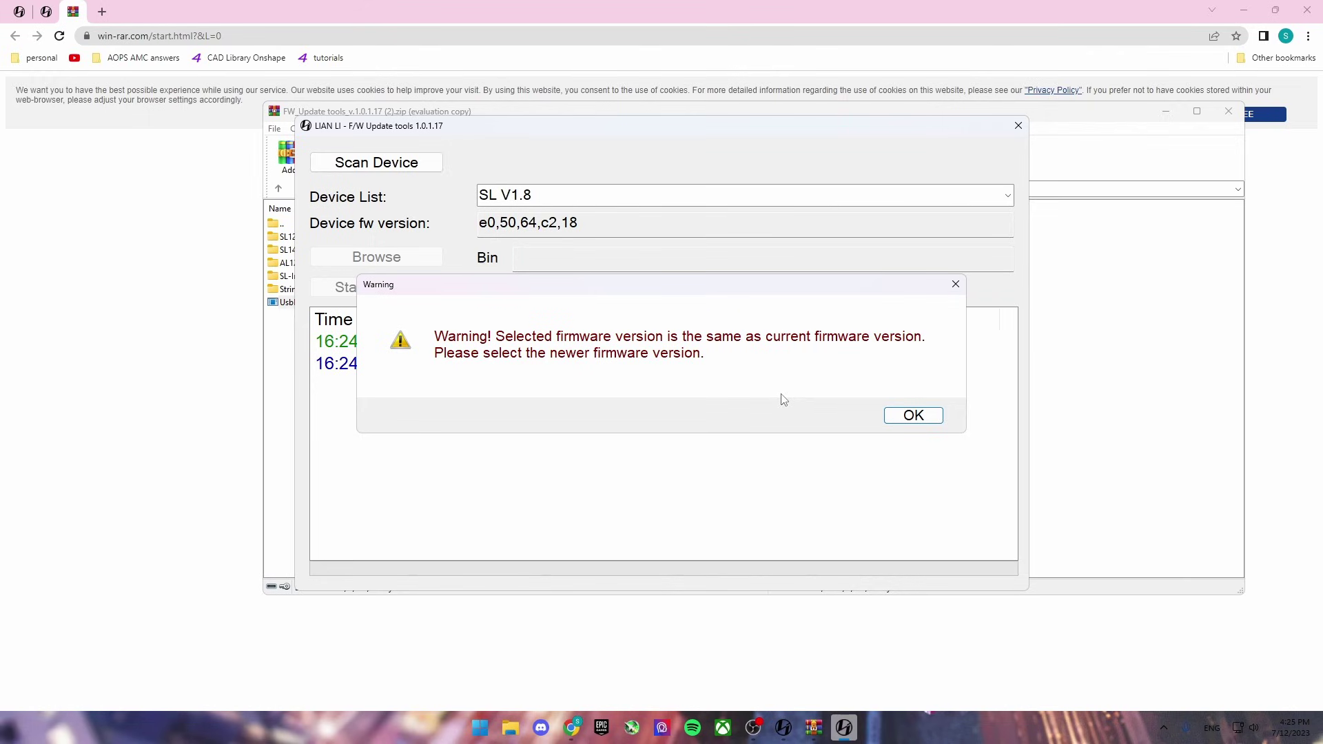
pyautogui.click(900, 413)
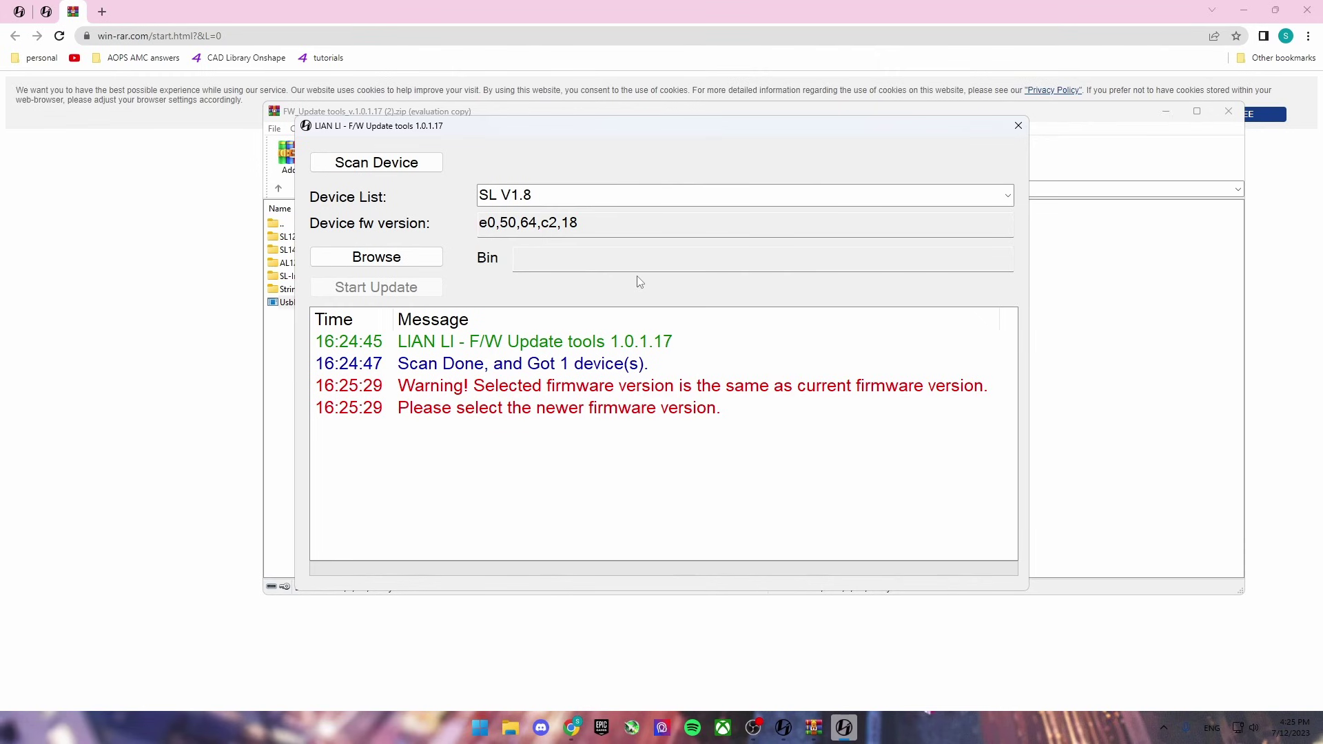
# Step: Close F/W Update tools and WinRAR, then go back to the L-Connect 3 page in Chrome
pyautogui.click(1019, 125)
pyautogui.click(1229, 111)
pyautogui.click(19, 11)
pyautogui.click(15, 36)
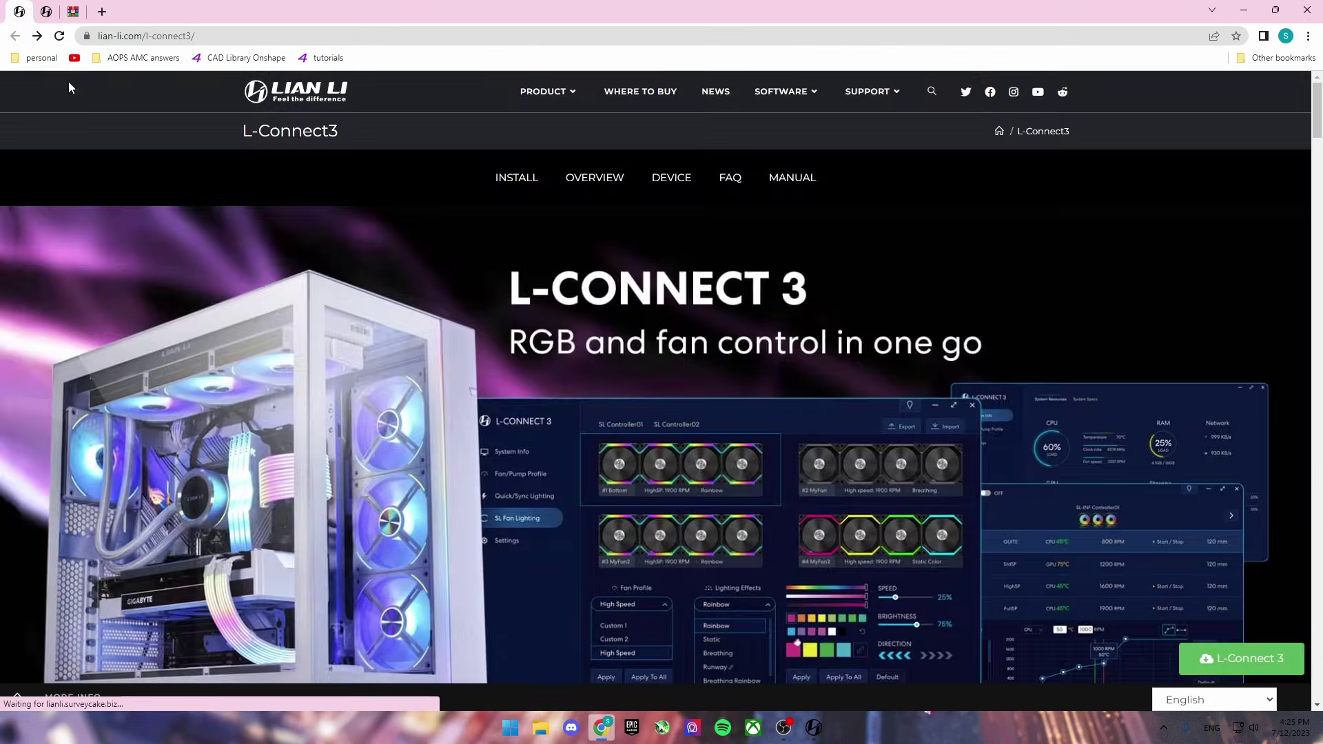
pyautogui.scroll(-2, 658, 399)
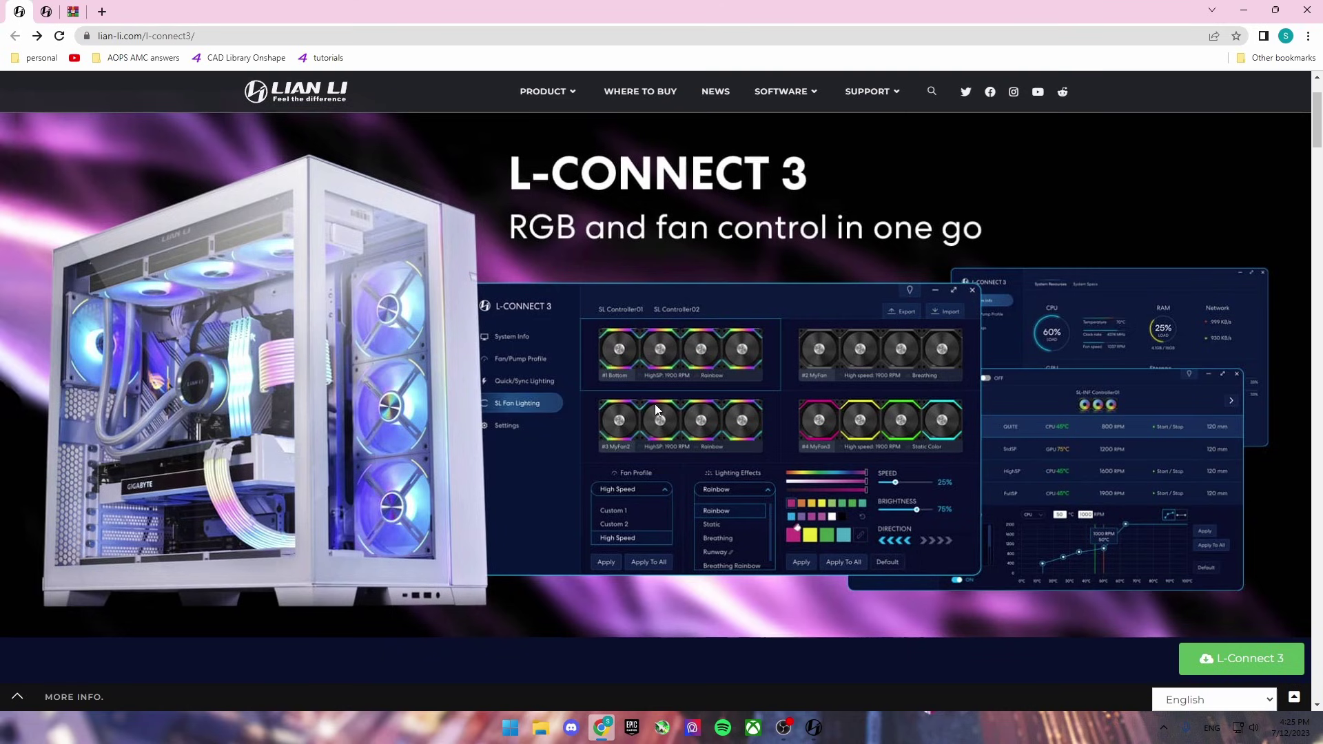